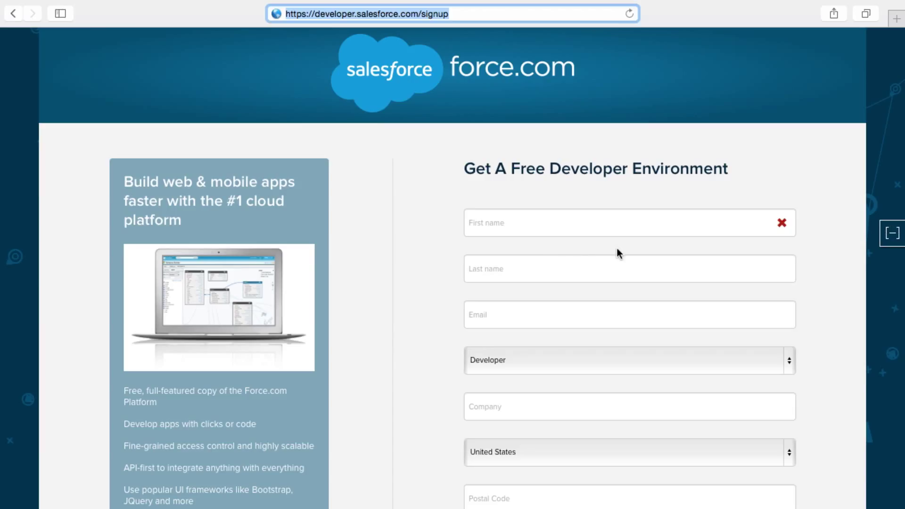
left_click(790, 360)
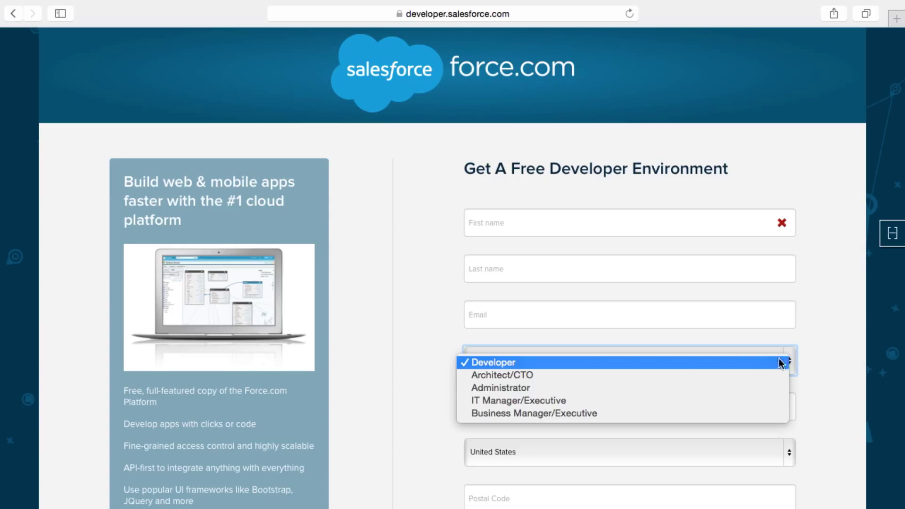
left_click(615, 363)
left_click(819, 353)
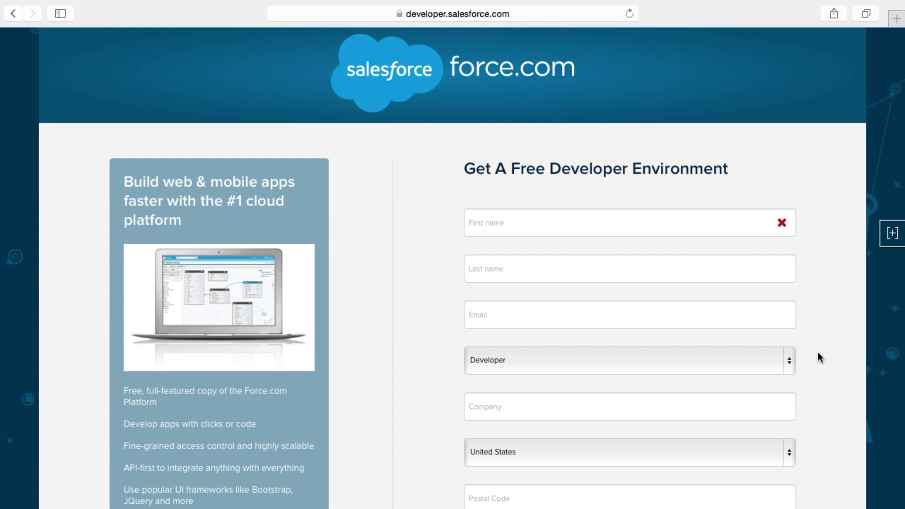
Scroll to the bottom of the signup form and click into the Username and Email fields.
scroll(818, 354, "down", 4)
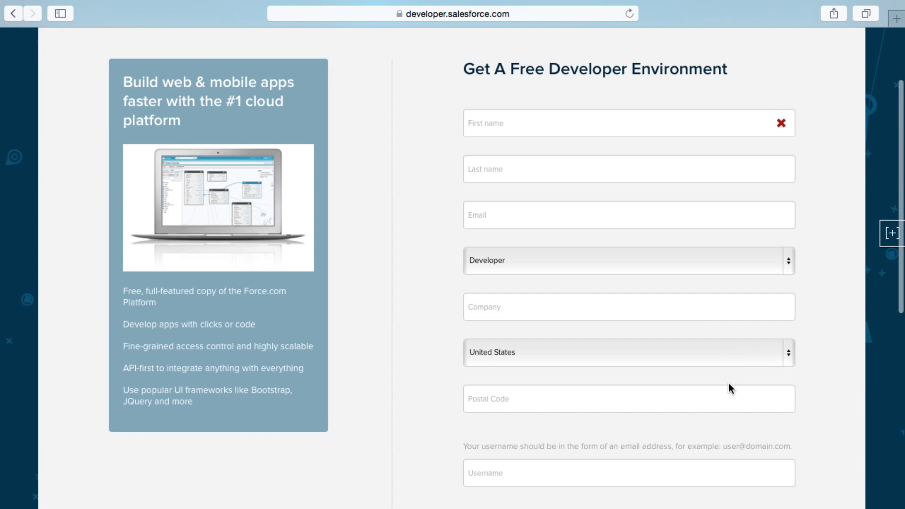
scroll(729, 387, "down", 6)
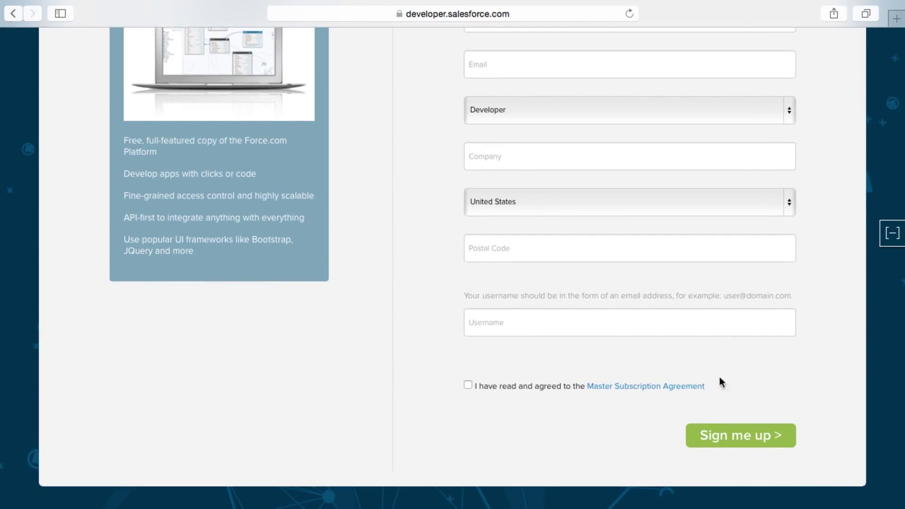
left_click(647, 327)
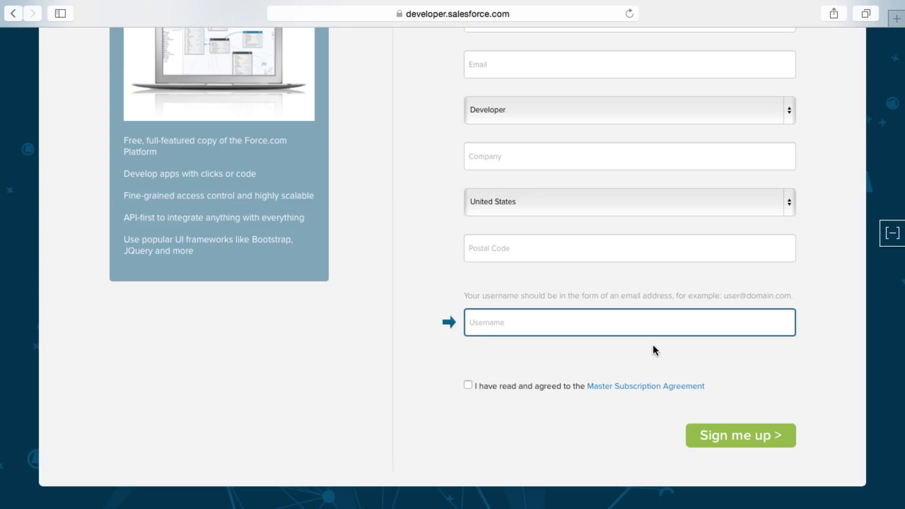
left_click(564, 69)
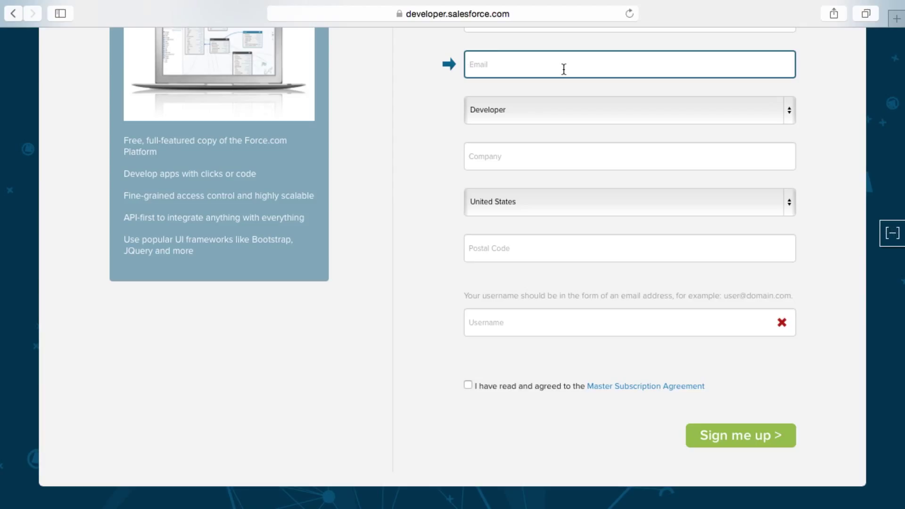
left_click(574, 320)
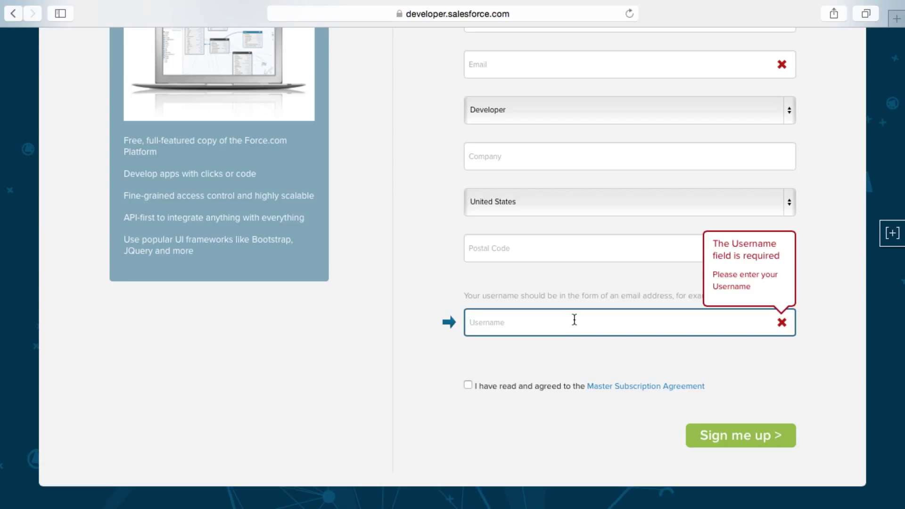
Enter an email-style username, trim its '.demo' ending, and submit the developer signup.
type("yourname")
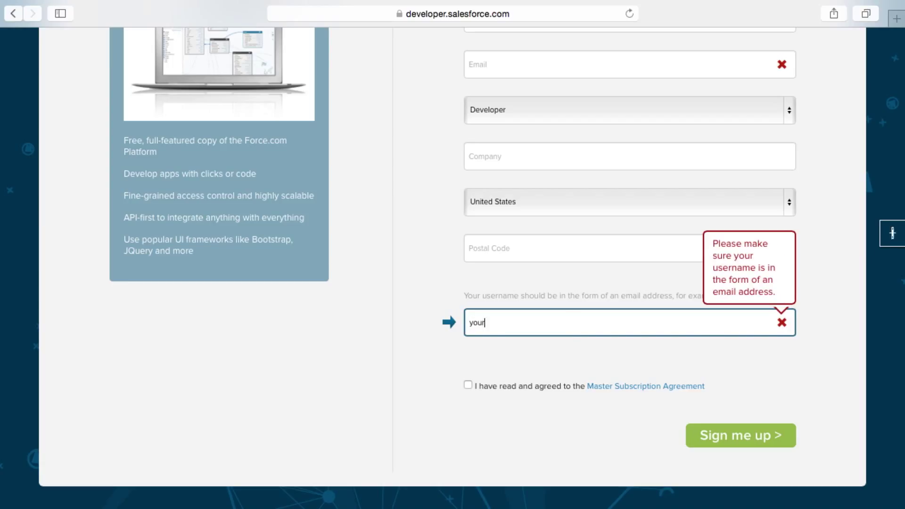
type("@gmail.com")
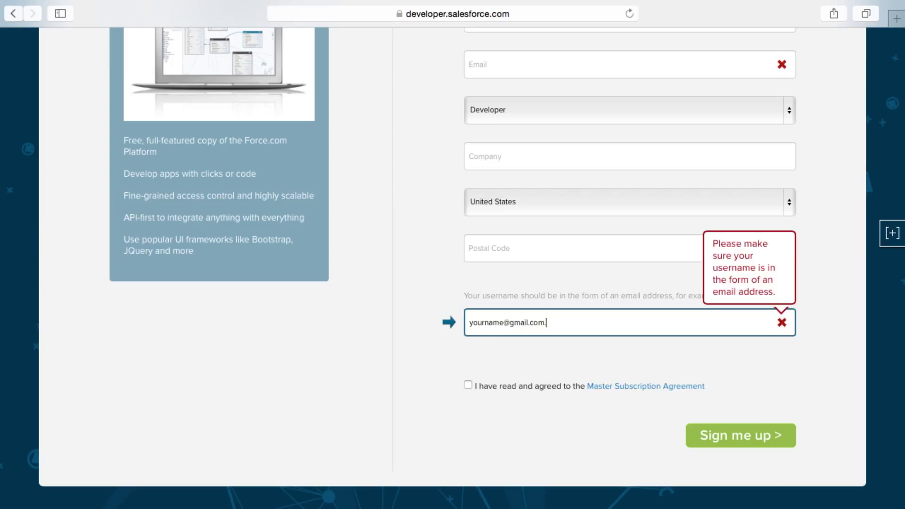
type(".demo")
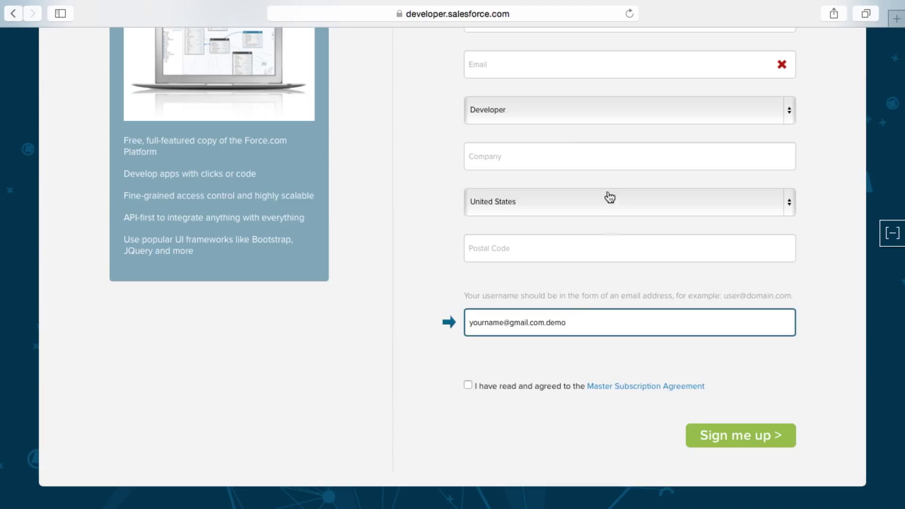
left_click(527, 65)
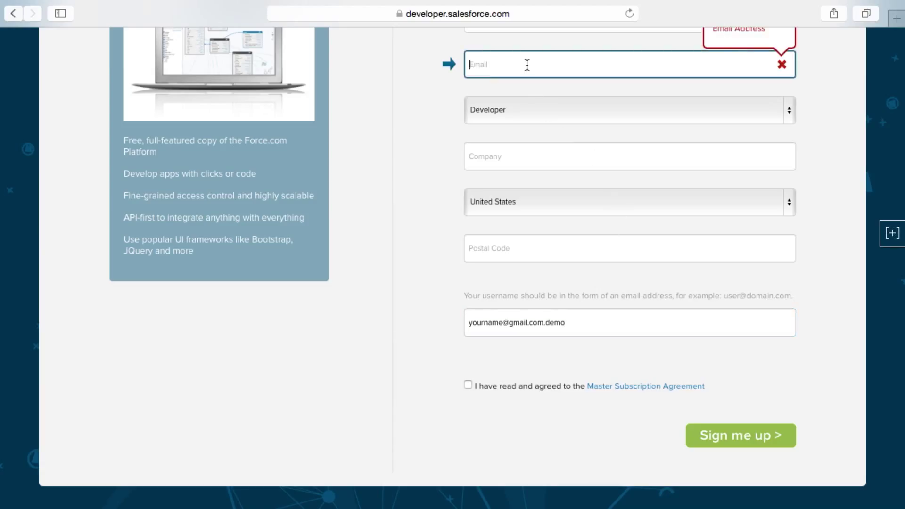
left_click(587, 322)
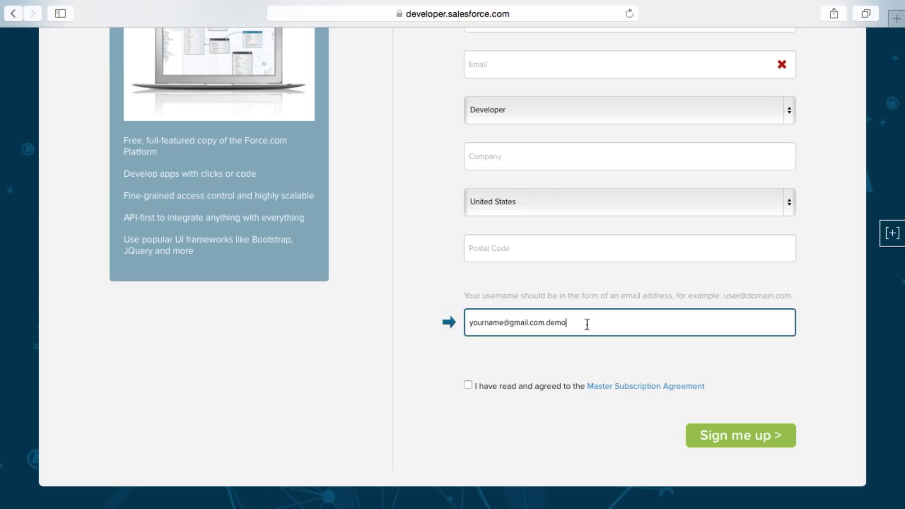
key("BackSpace")
key("BackSpace")
key("BackSpace")
key("BackSpace")
key("BackSpace")
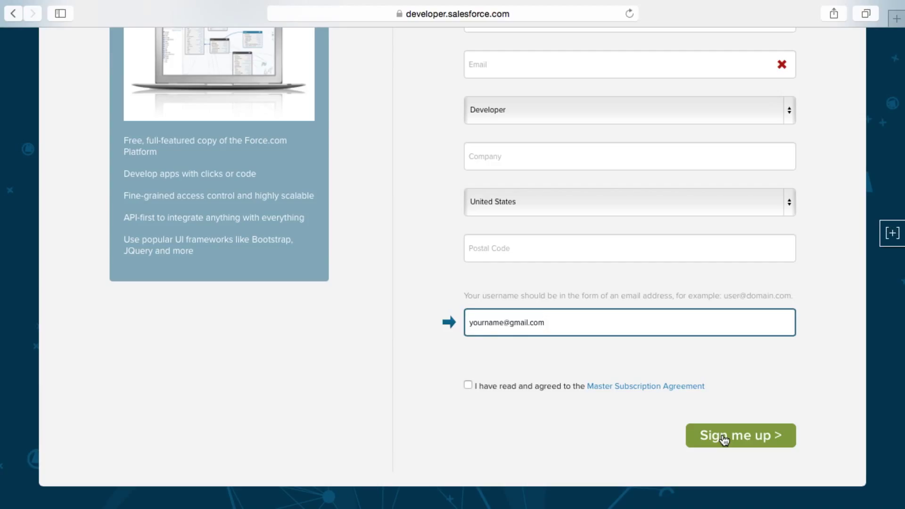
left_click(723, 438)
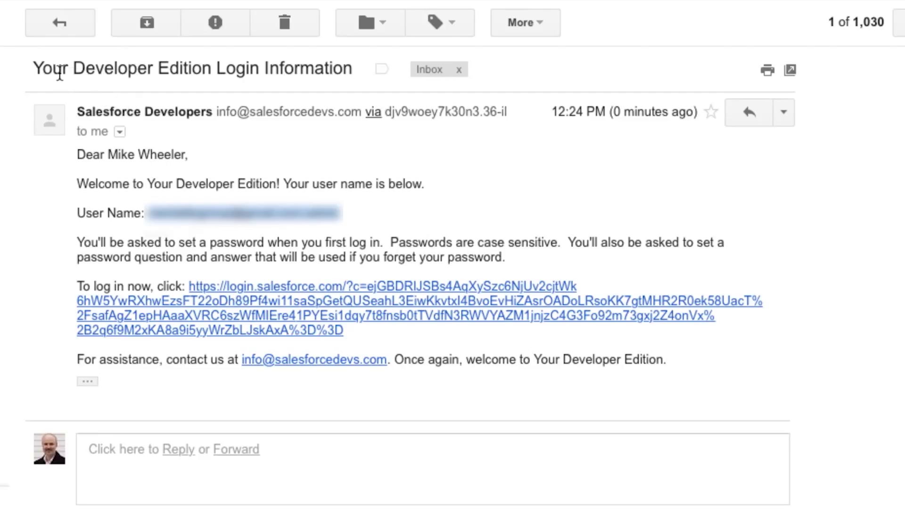
Follow the login.salesforce.com link in the Developer Edition Login Information email.
left_click_drag(33, 71, 279, 75)
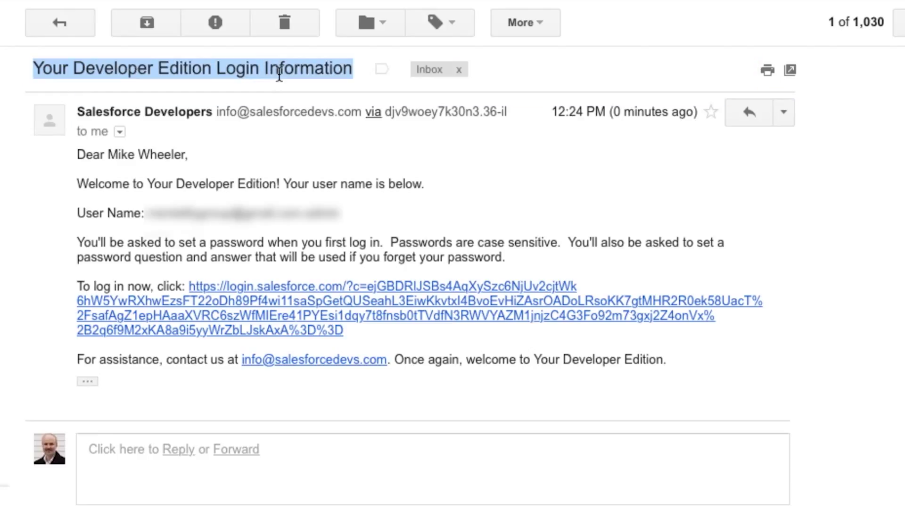
double_click(133, 113)
left_click_drag(138, 116, 154, 116)
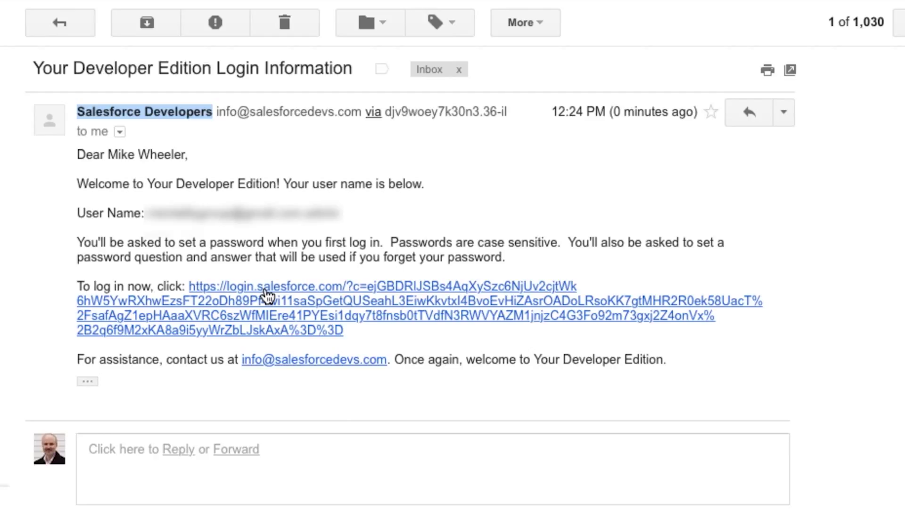
left_click(267, 296)
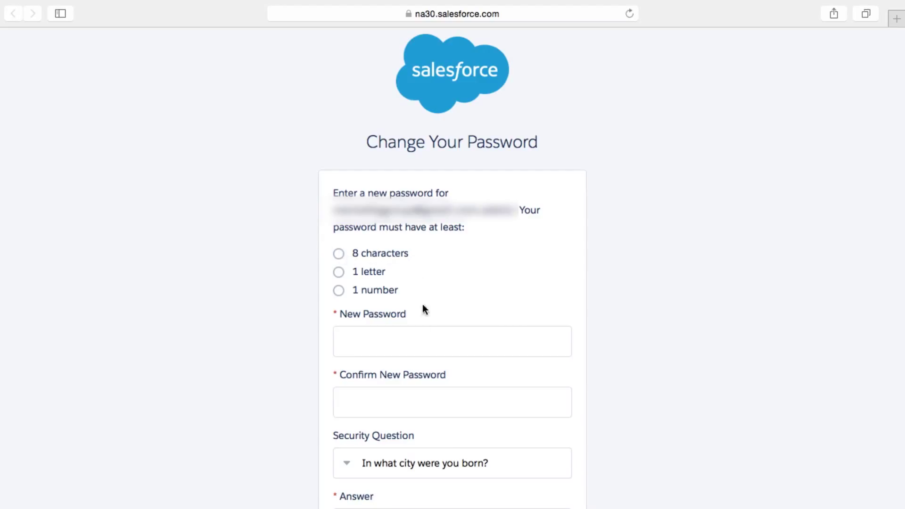
Enter and confirm a new password, fill in the security question answer, and save.
left_click(425, 342)
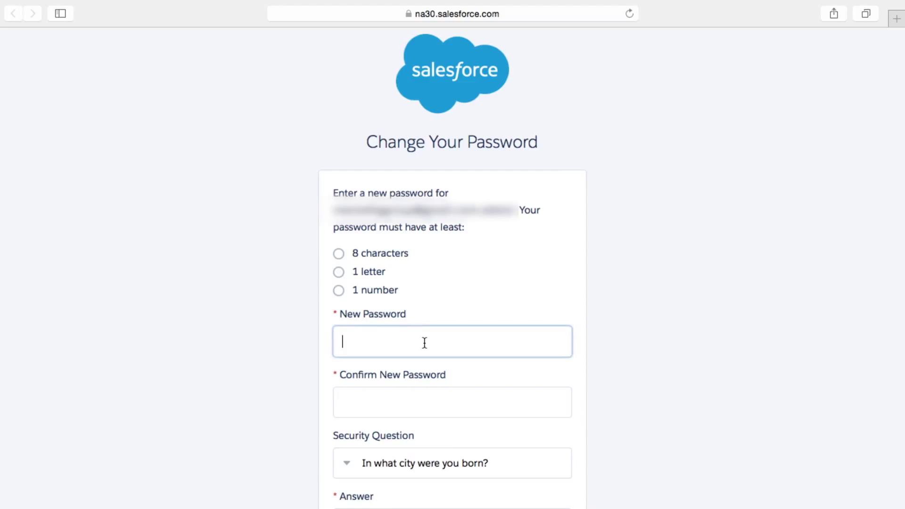
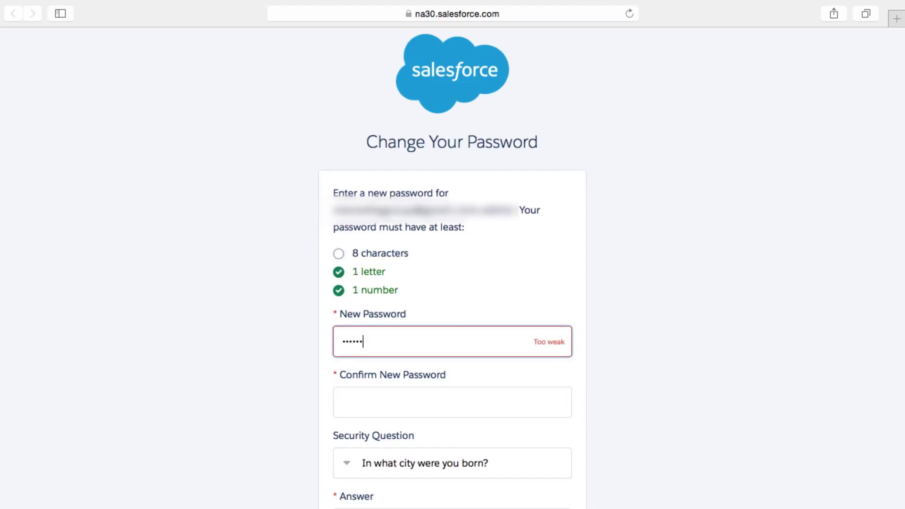
key("Tab")
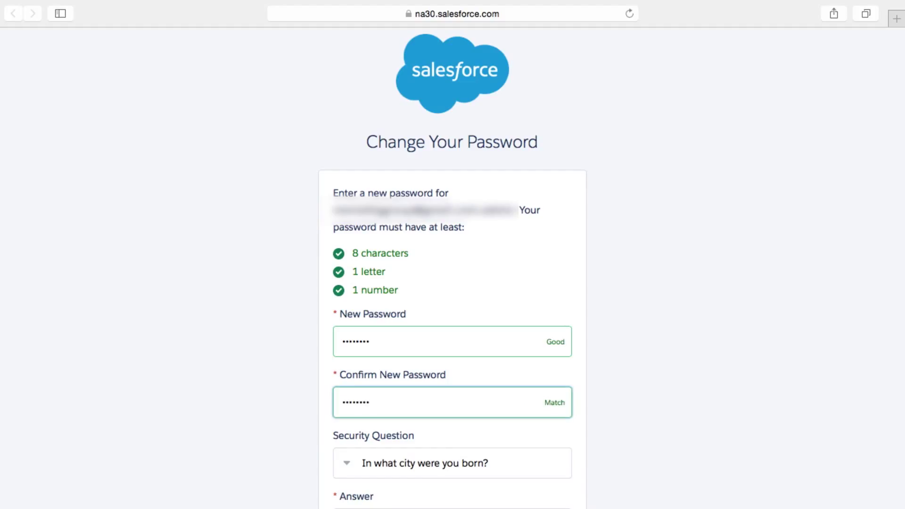
key("Tab")
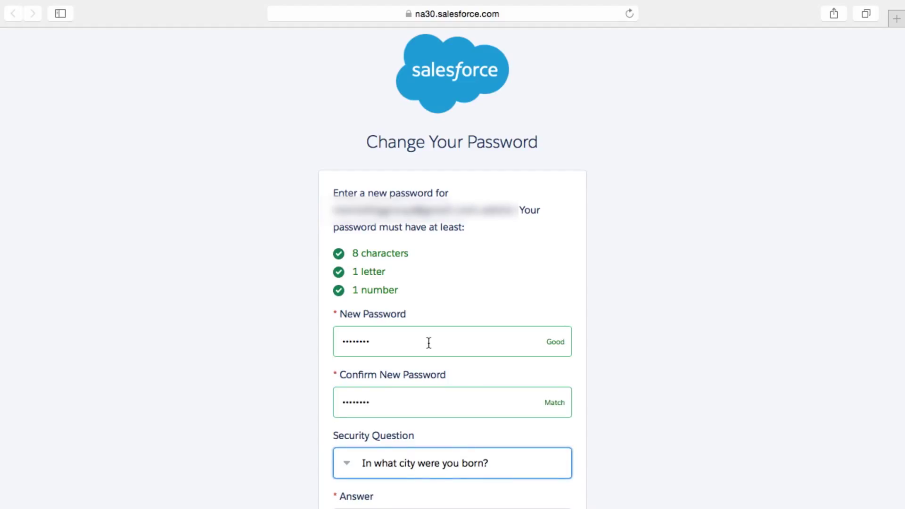
scroll(428, 343, "down", 3)
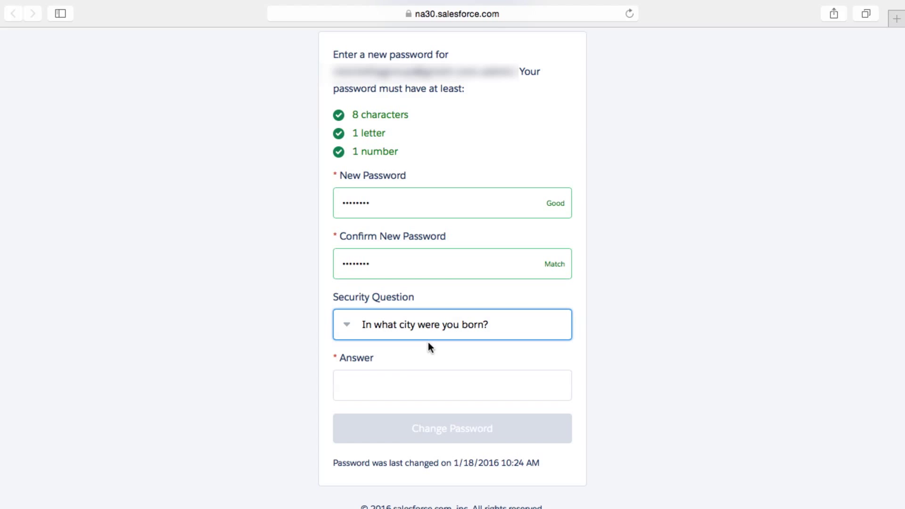
left_click(418, 386)
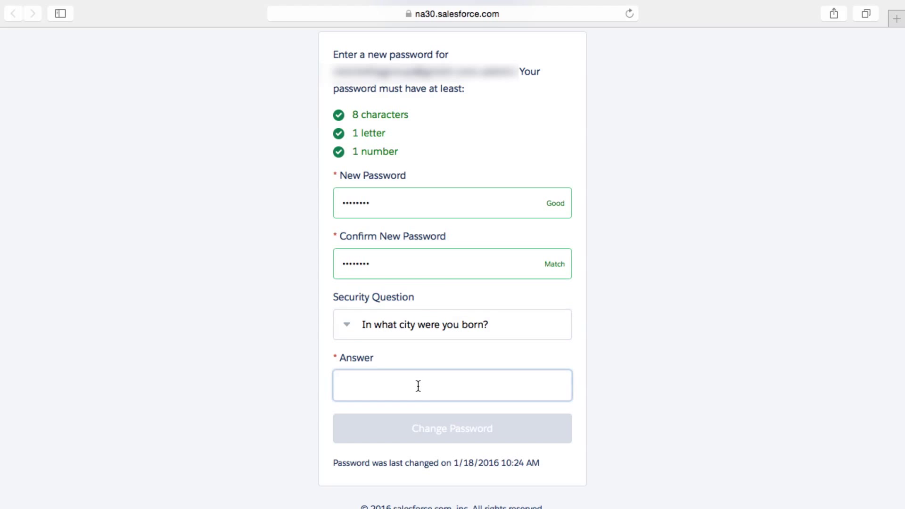
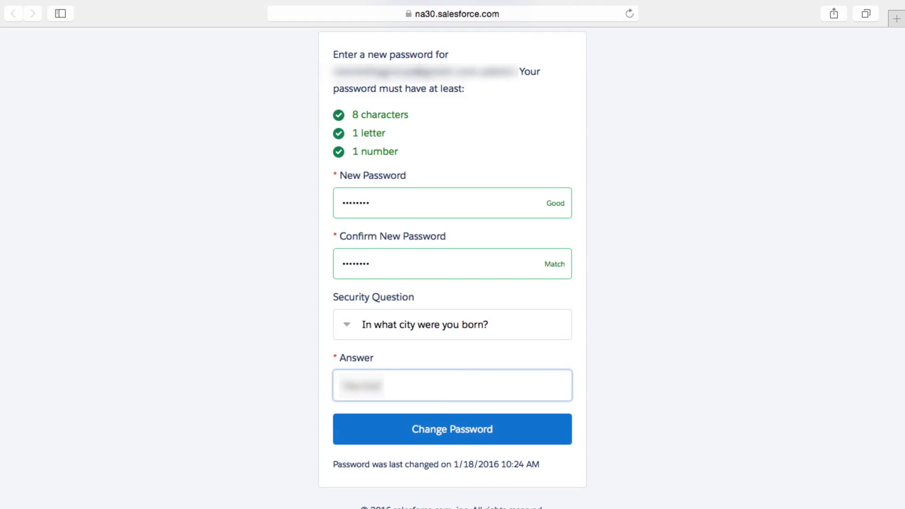
left_click(467, 429)
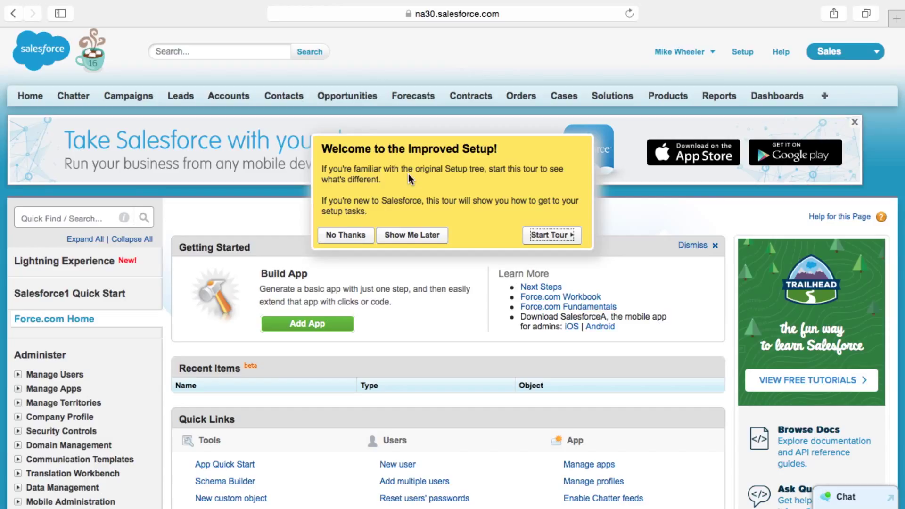
Dismiss the Improved Setup offer and open the user menu beside the user name.
left_click(358, 238)
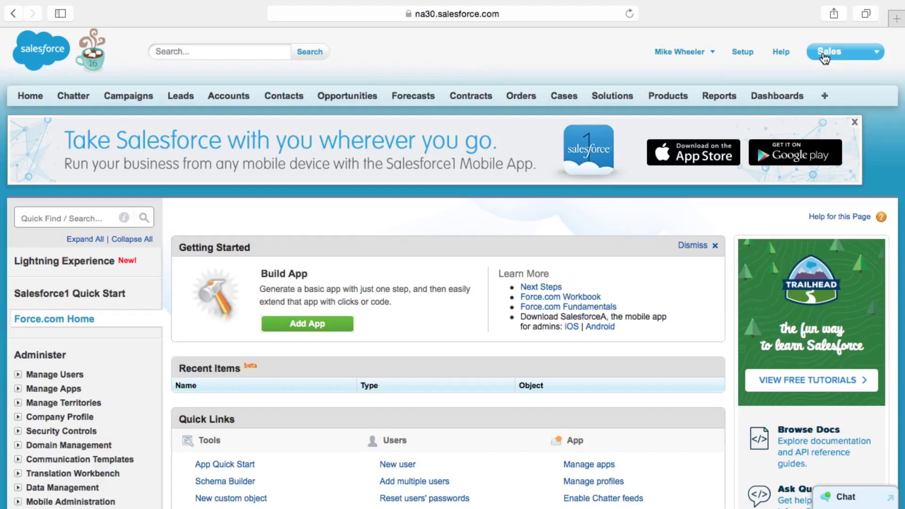
left_click(711, 56)
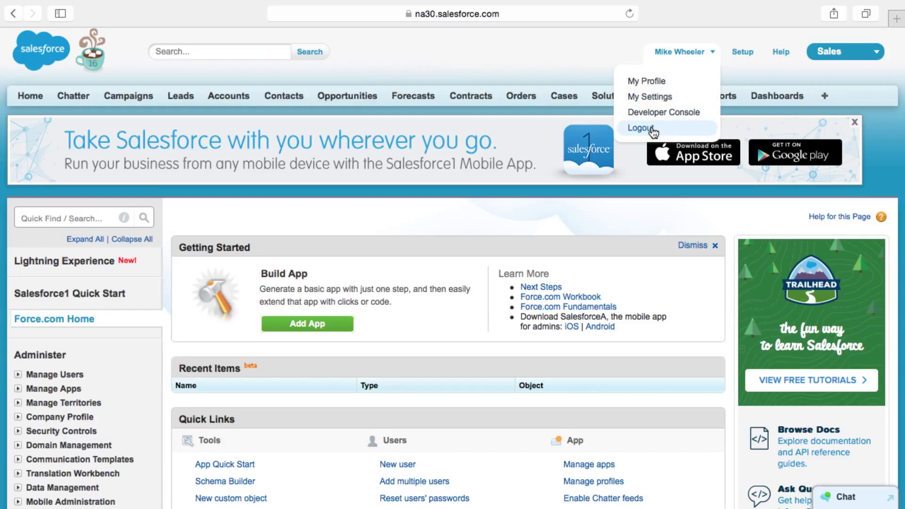
Return to Setup home and scroll through its Administer, Build, Deploy and Monitor sections.
left_click(743, 52)
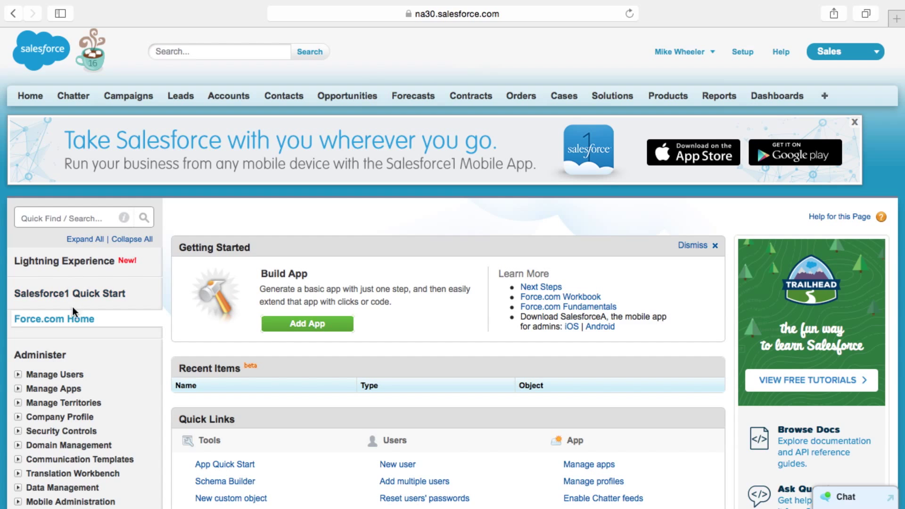
scroll(51, 406, "down", 5)
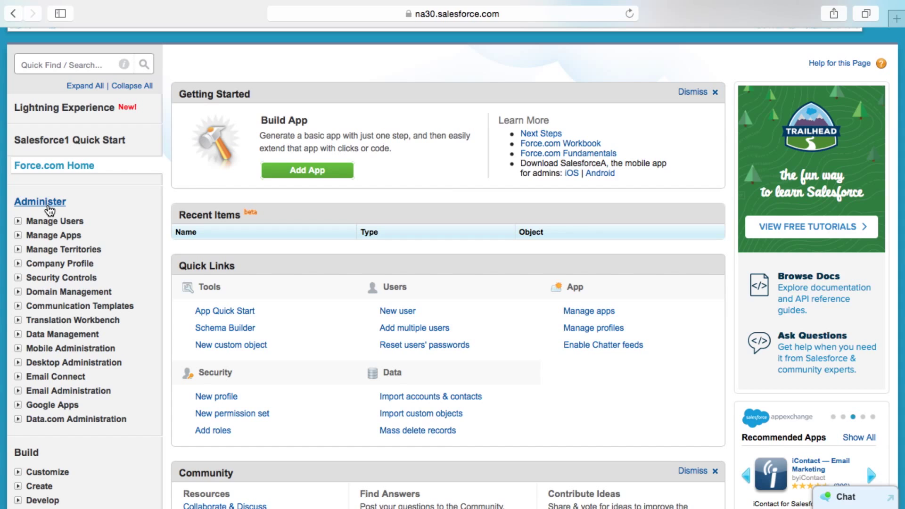
scroll(51, 221, "down", 5)
scroll(51, 222, "down", 1)
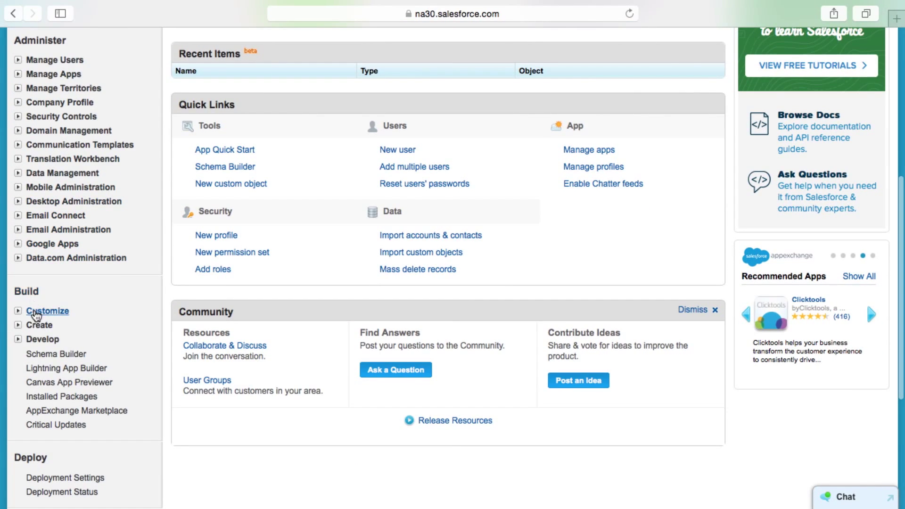
scroll(49, 349, "down", 6)
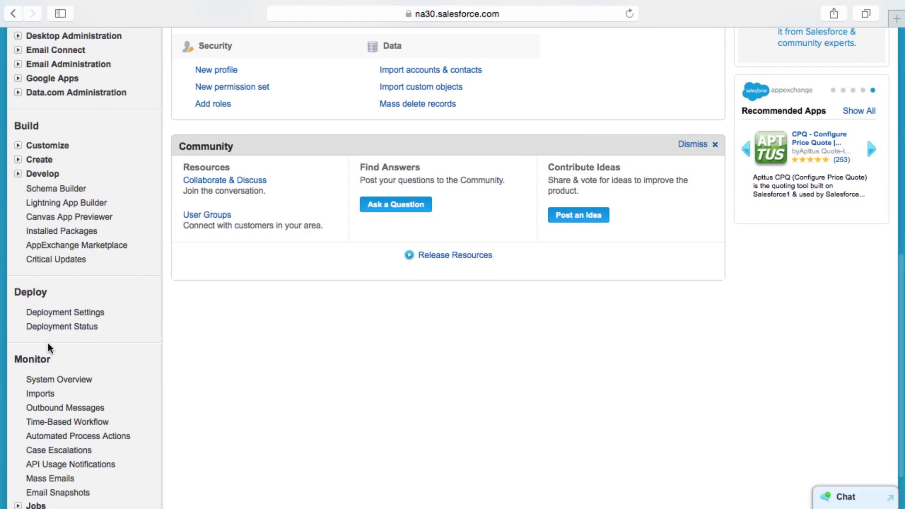
scroll(49, 348, "down", 3)
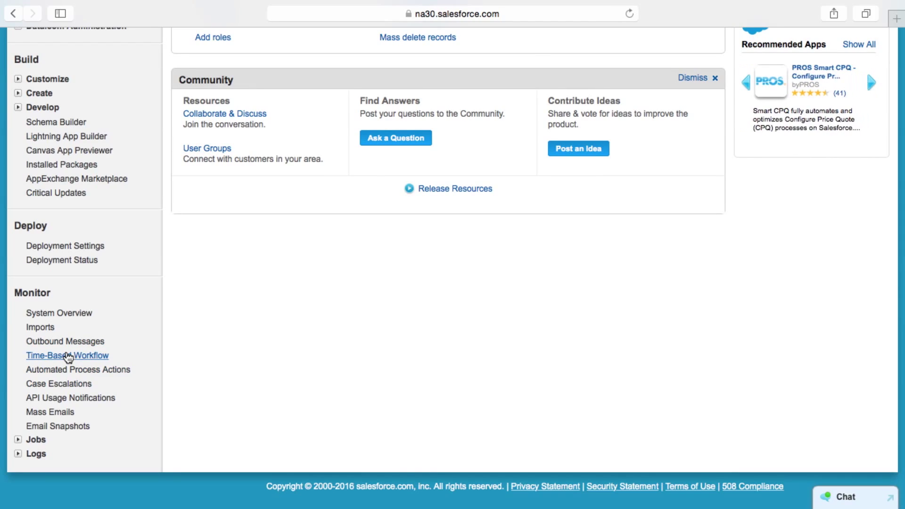
scroll(67, 357, "up", 12)
Expand all Setup categories and scroll down through every section to the bottom.
scroll(68, 358, "up", 8)
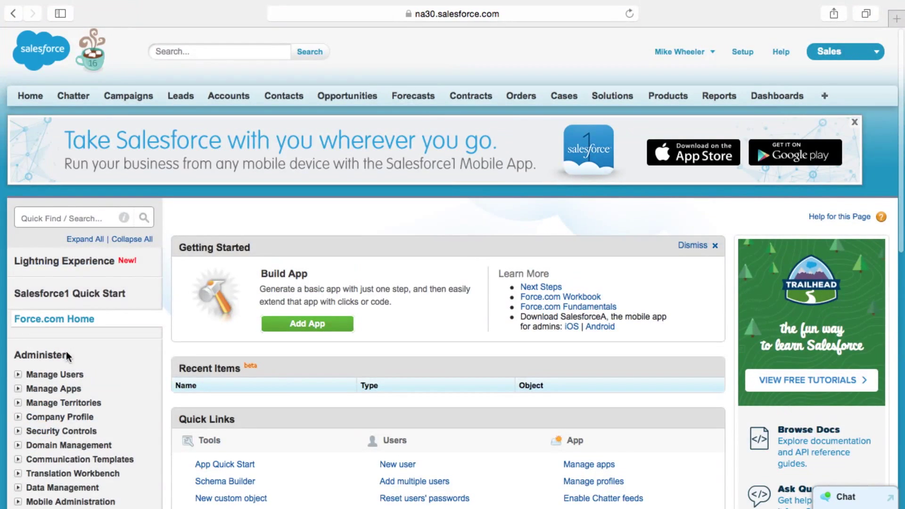
left_click(73, 238)
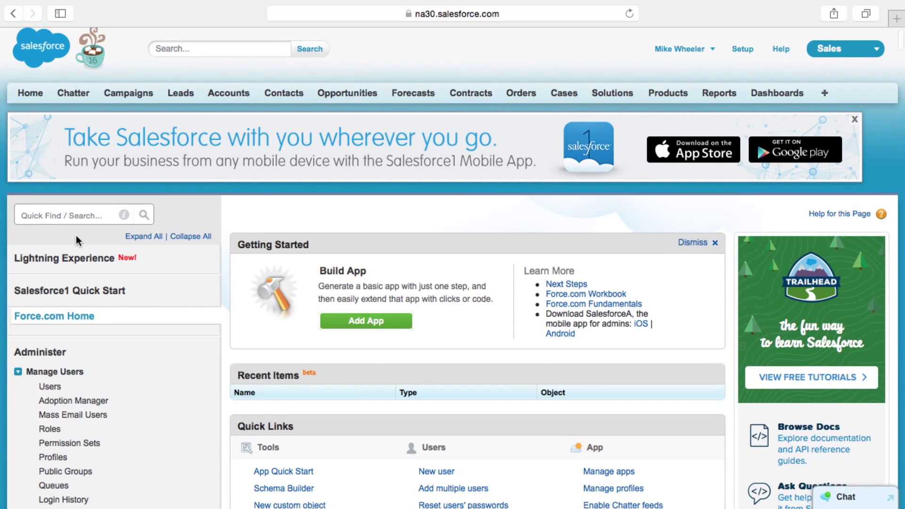
scroll(106, 315, "down", 18)
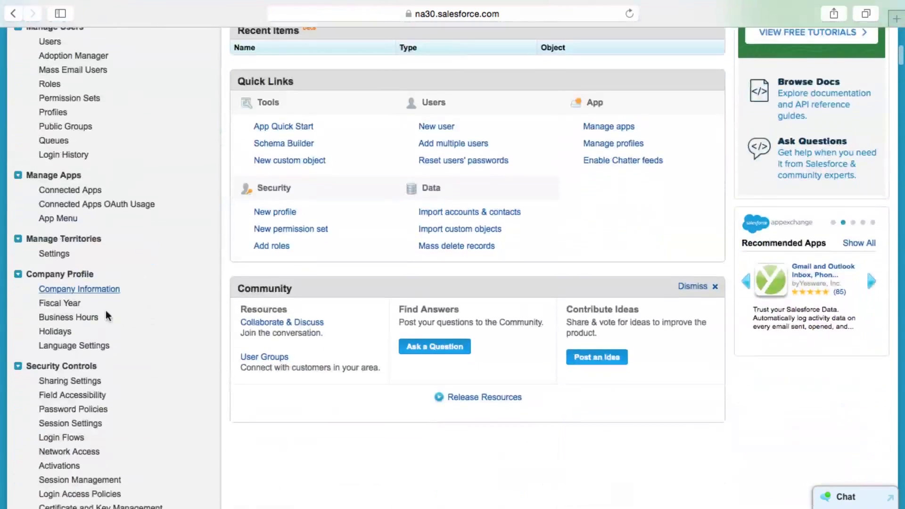
scroll(106, 311, "down", 7)
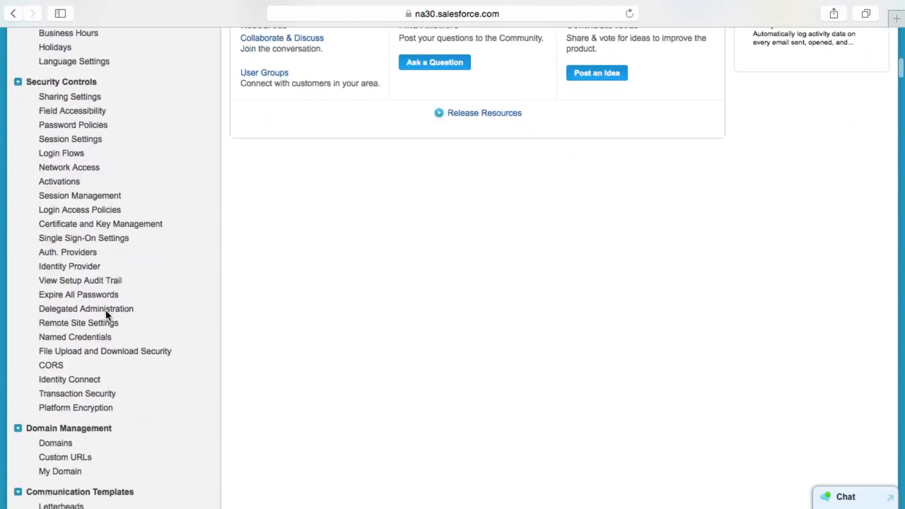
scroll(108, 316, "down", 9)
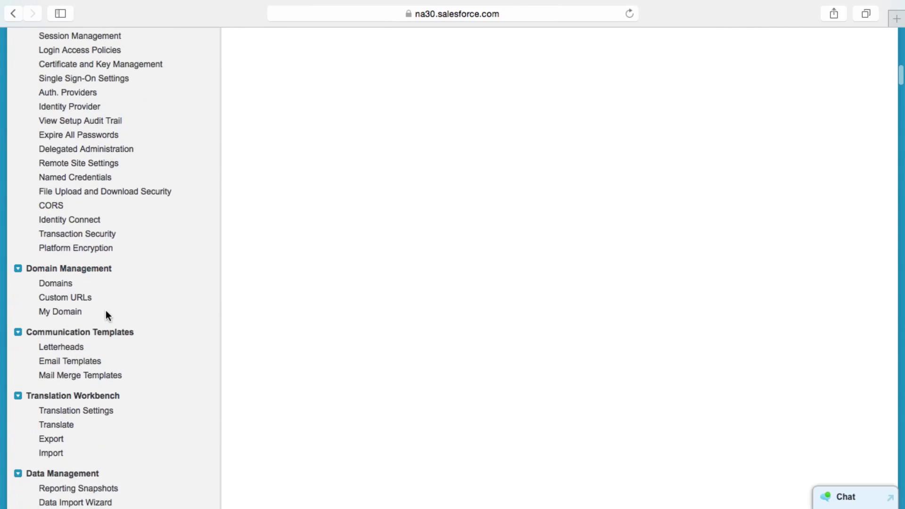
scroll(105, 313, "down", 11)
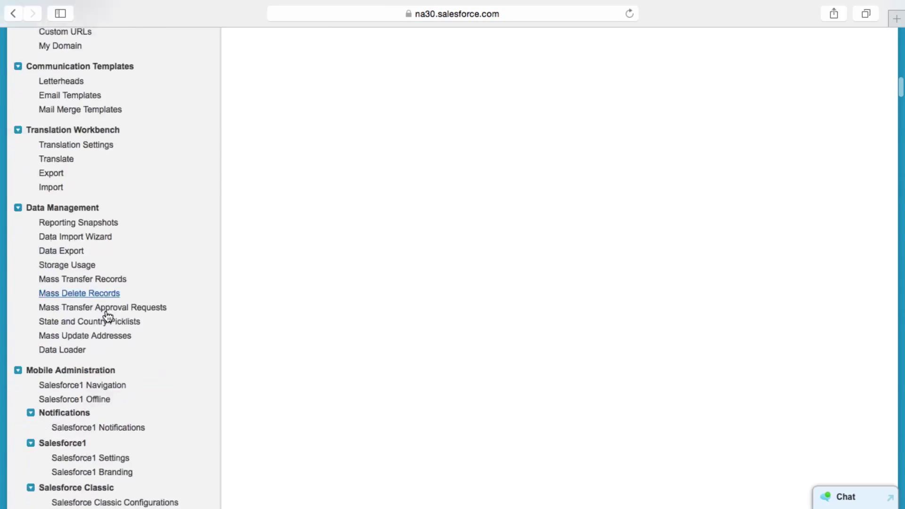
scroll(108, 315, "down", 9)
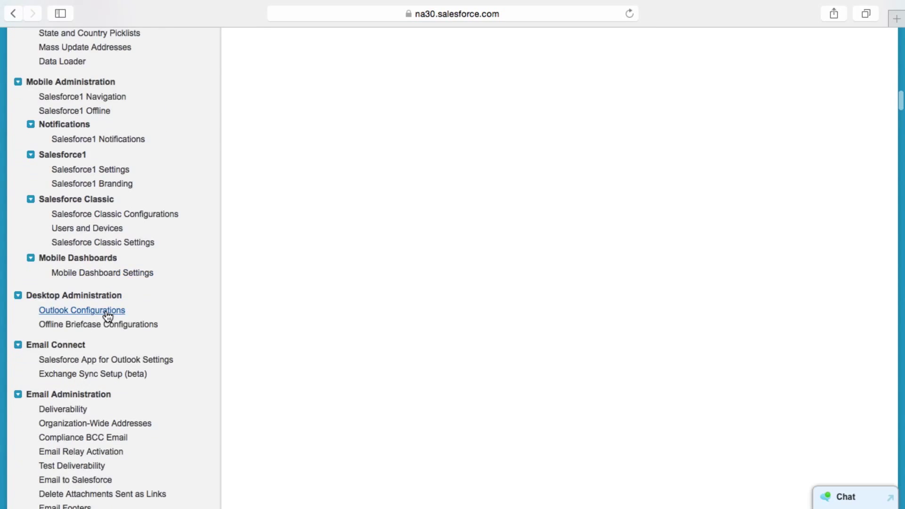
scroll(106, 314, "down", 5)
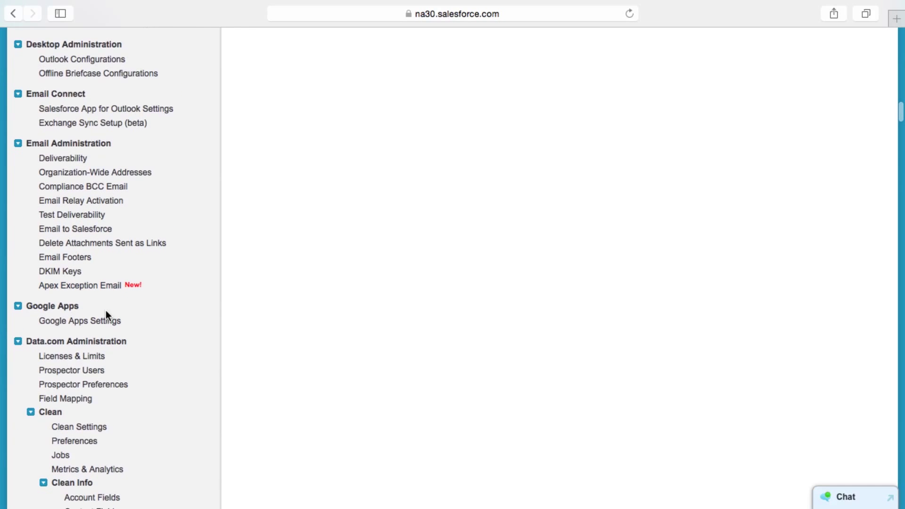
scroll(106, 315, "down", 5)
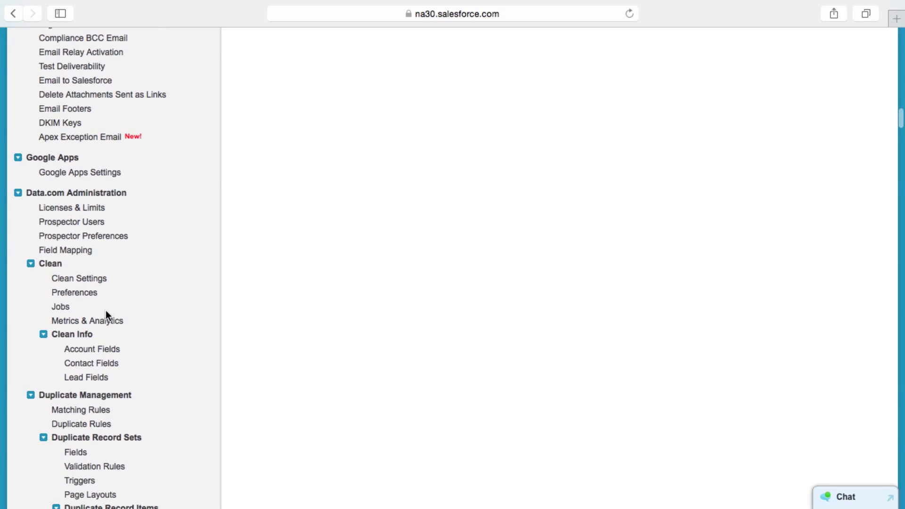
scroll(106, 315, "down", 5)
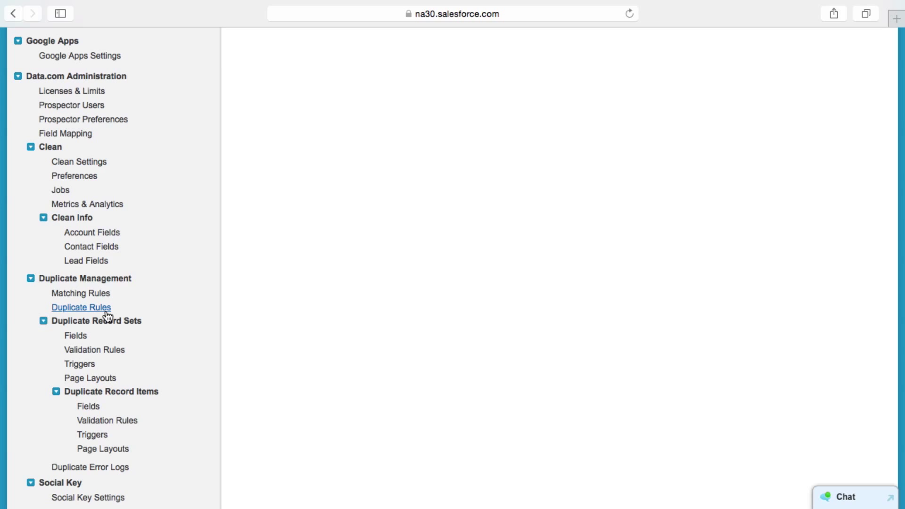
scroll(106, 315, "down", 15)
scroll(107, 315, "down", 15)
scroll(107, 315, "down", 15)
scroll(107, 315, "down", 9)
scroll(107, 315, "down", 9)
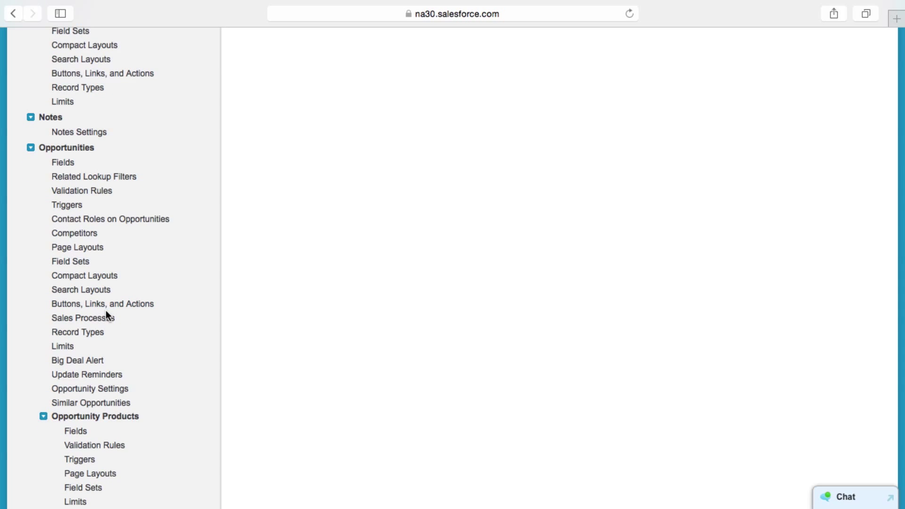
scroll(106, 315, "down", 17)
scroll(106, 311, "down", 20)
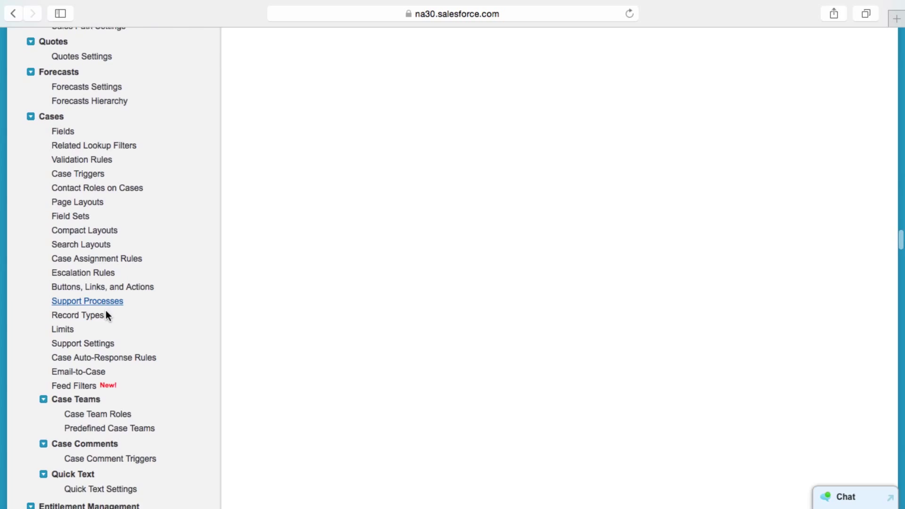
scroll(106, 310, "down", 20)
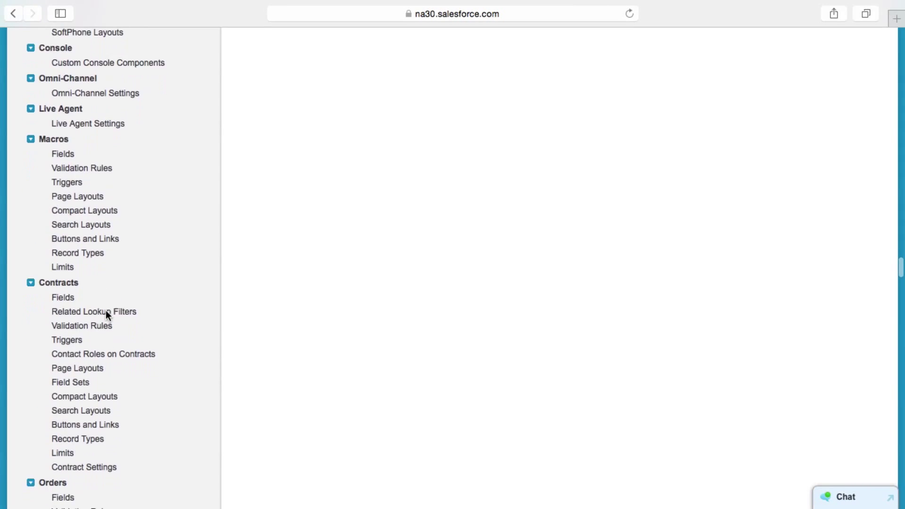
scroll(105, 311, "down", 17)
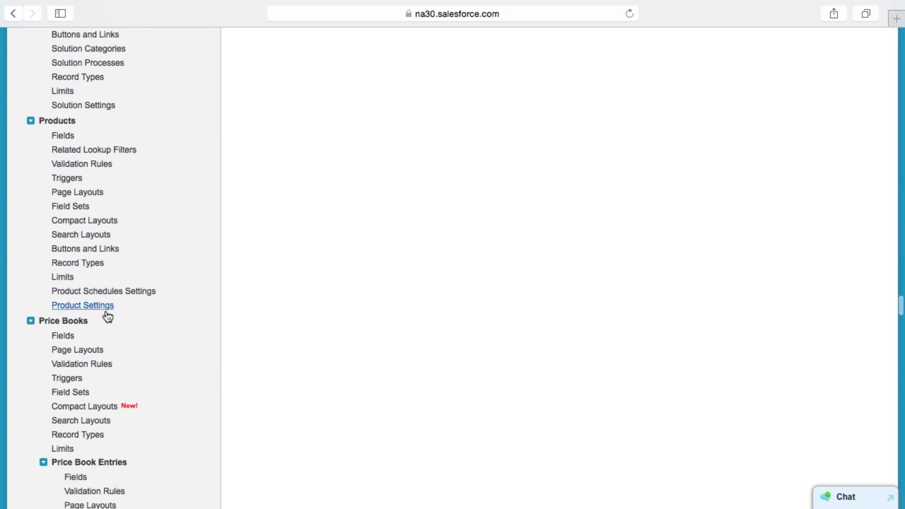
scroll(105, 310, "down", 18)
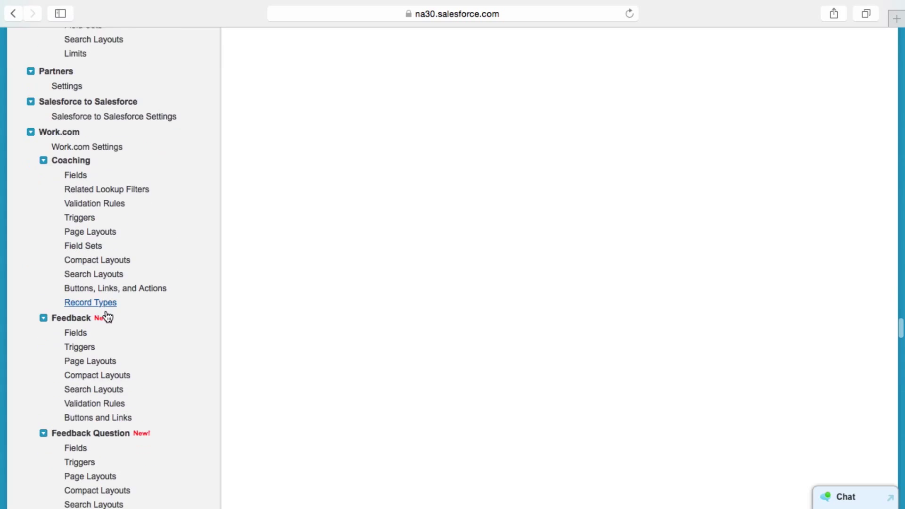
scroll(105, 311, "down", 18)
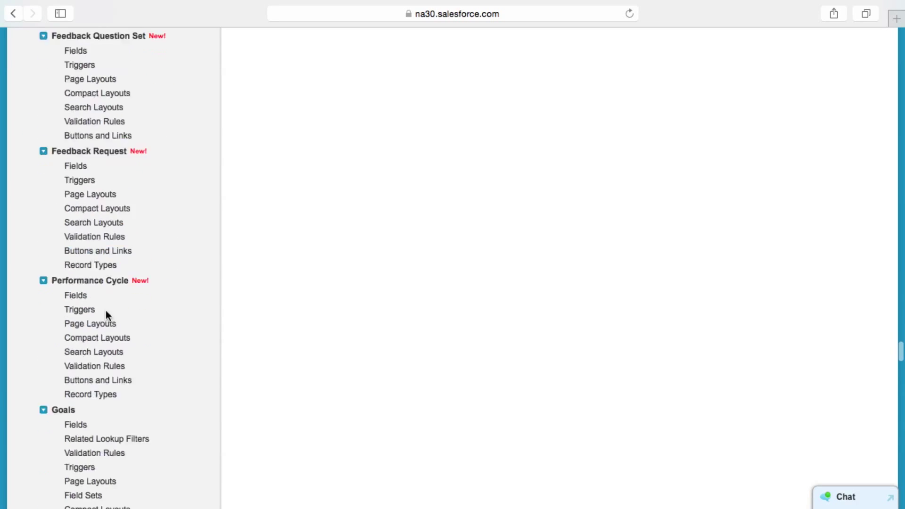
scroll(106, 310, "down", 15)
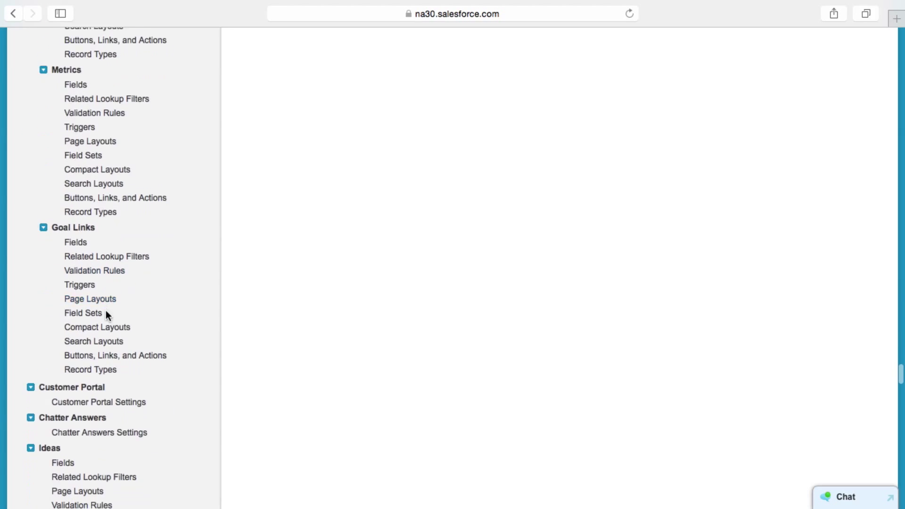
scroll(106, 312, "down", 19)
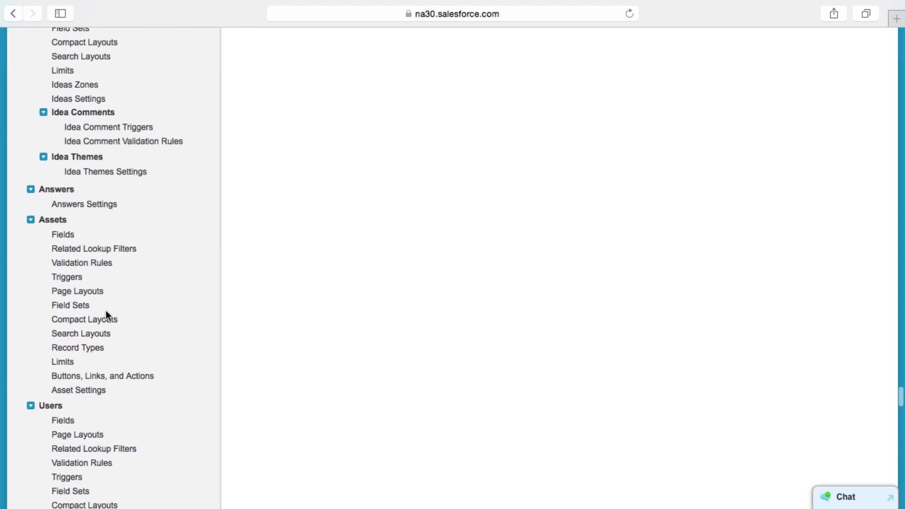
scroll(108, 316, "down", 16)
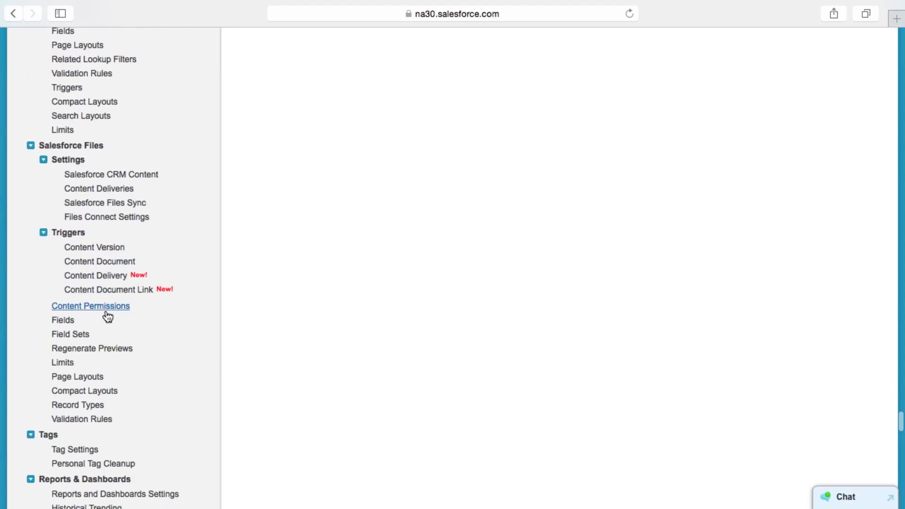
scroll(108, 315, "down", 19)
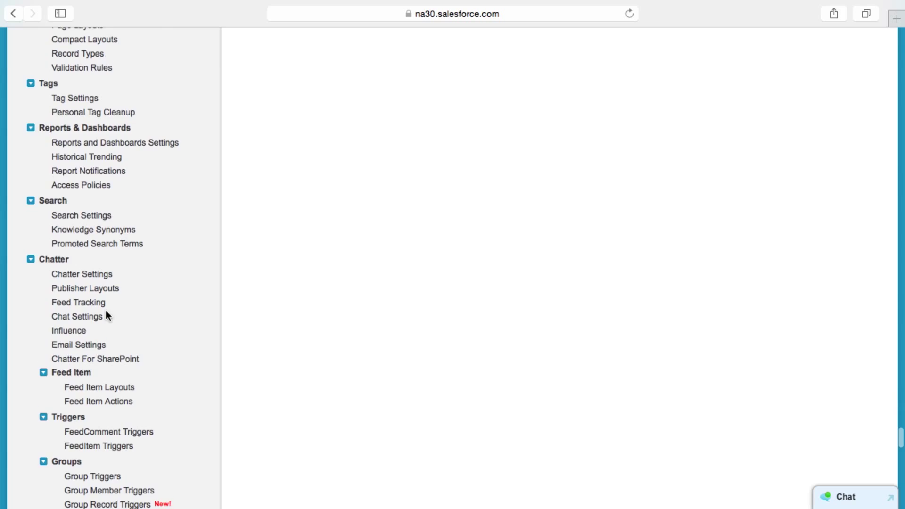
scroll(106, 315, "down", 20)
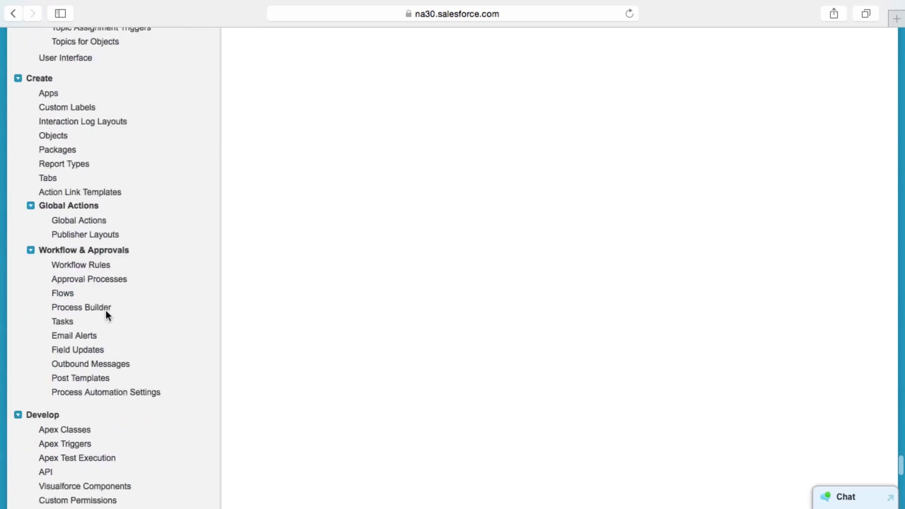
scroll(106, 312, "down", 3)
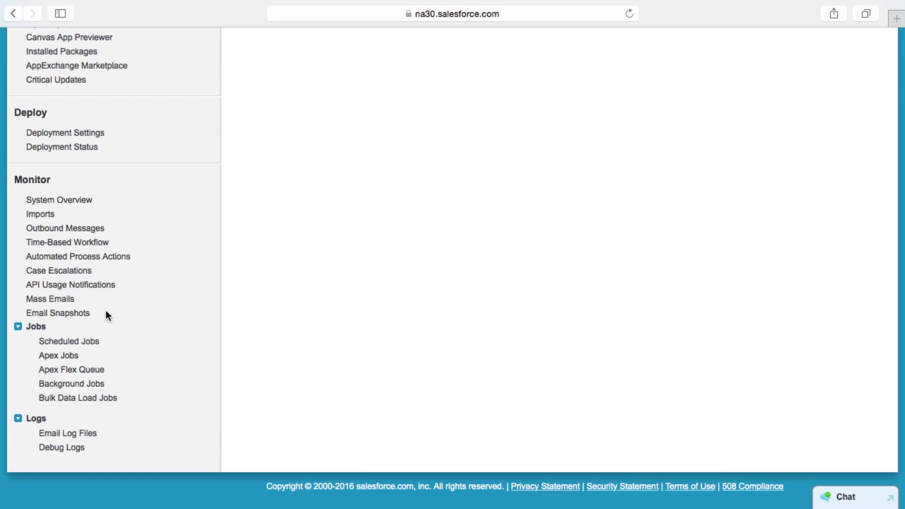
Scroll back to the top of Setup and click into the Quick Find box.
scroll(106, 310, "up", 20)
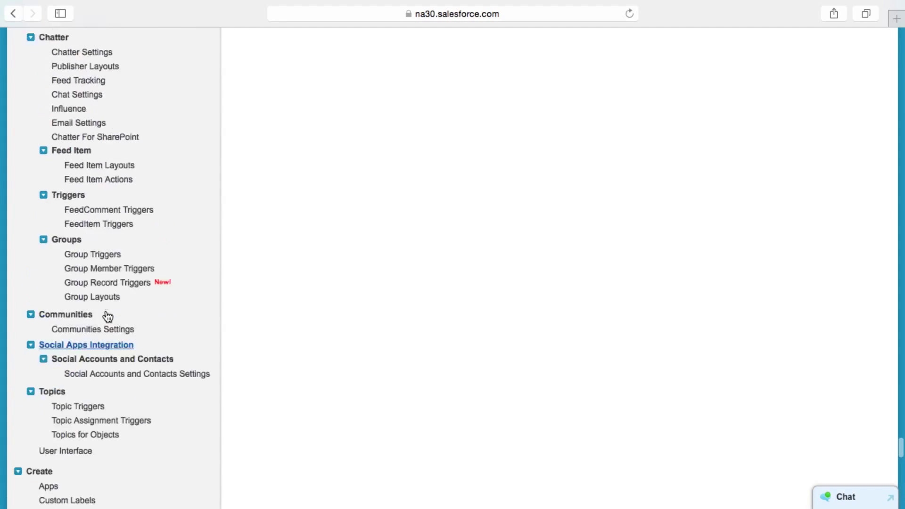
scroll(107, 315, "up", 20)
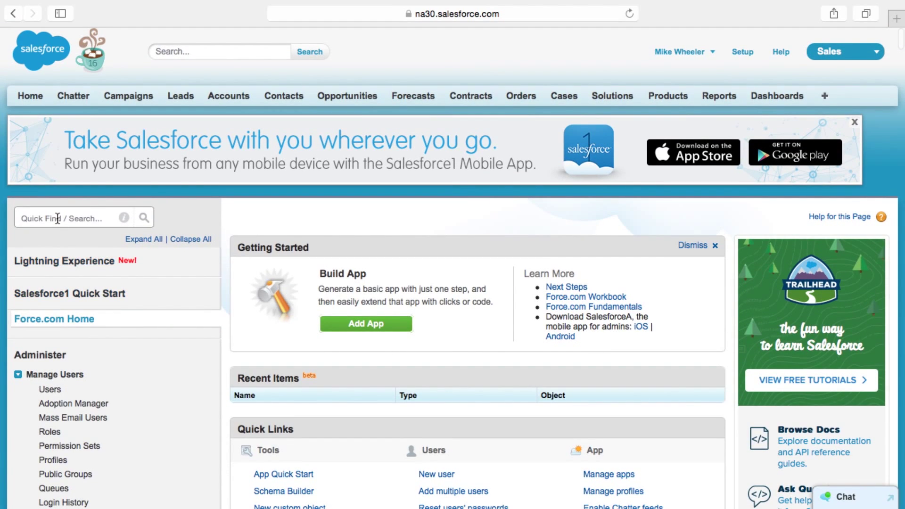
left_click(57, 217)
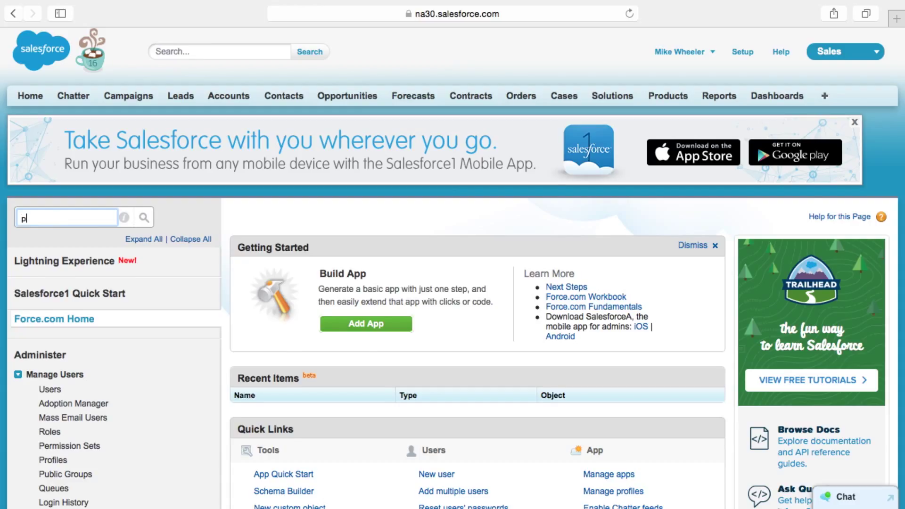
Search Quick Find for 'profiles' and open Profiles under Manage Users.
type("prf")
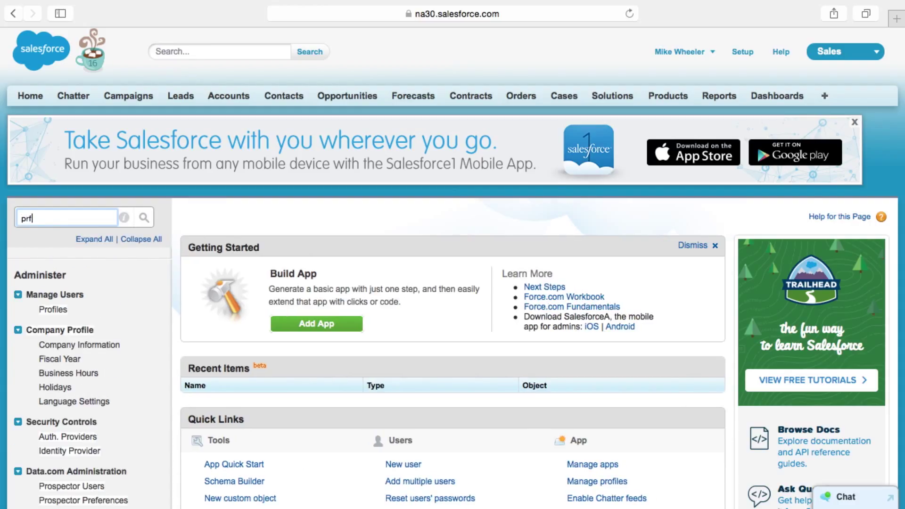
key("BackSpace")
type("ofiles")
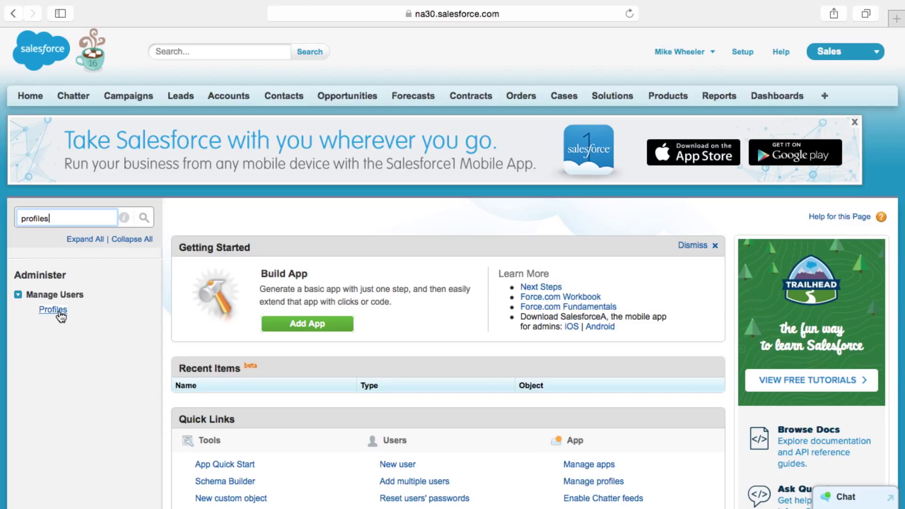
left_click(59, 311)
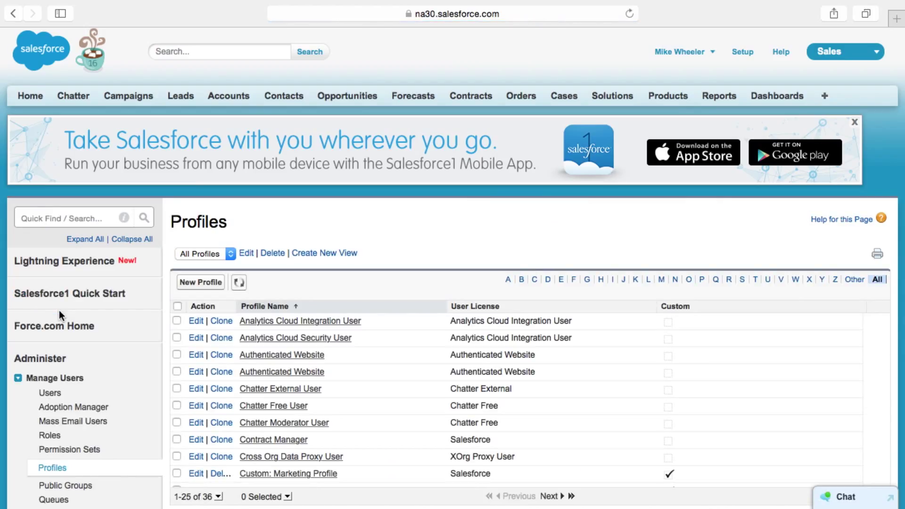
Search Quick Find for 'users' and open the All Users list under Manage Users.
left_click(54, 220)
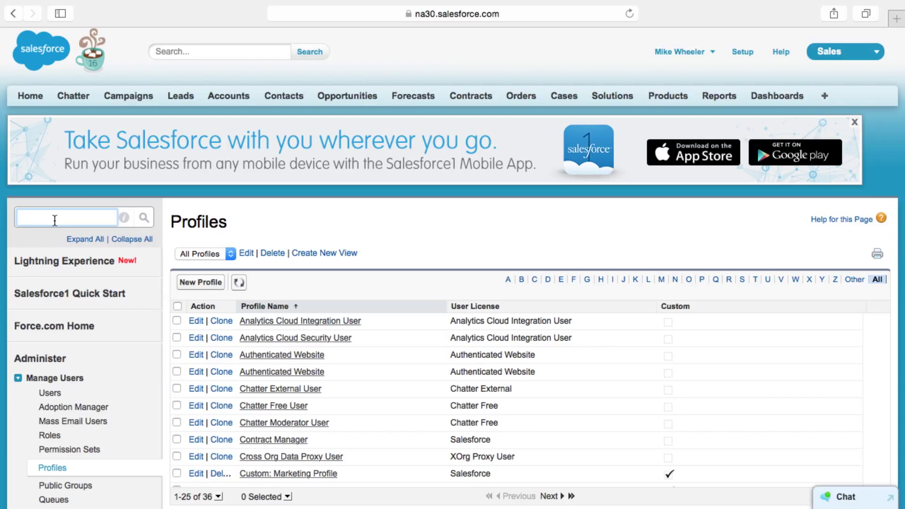
type("users")
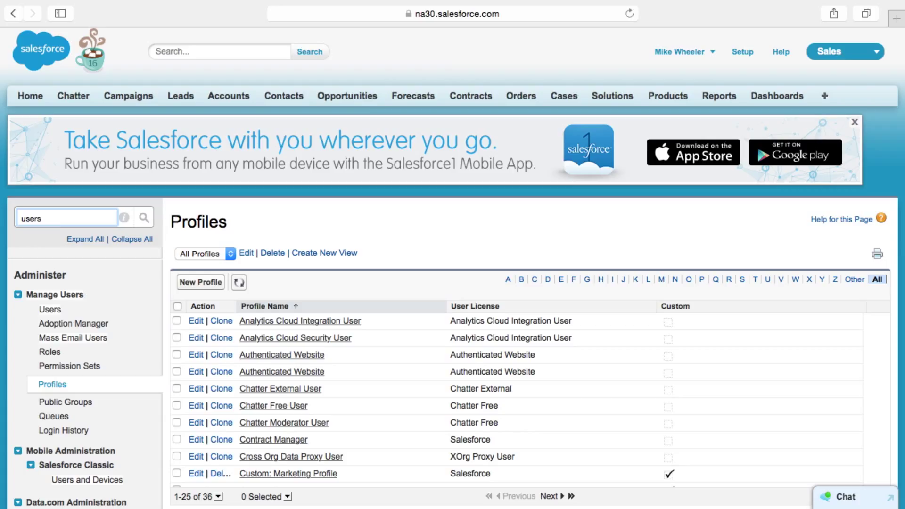
left_click(55, 311)
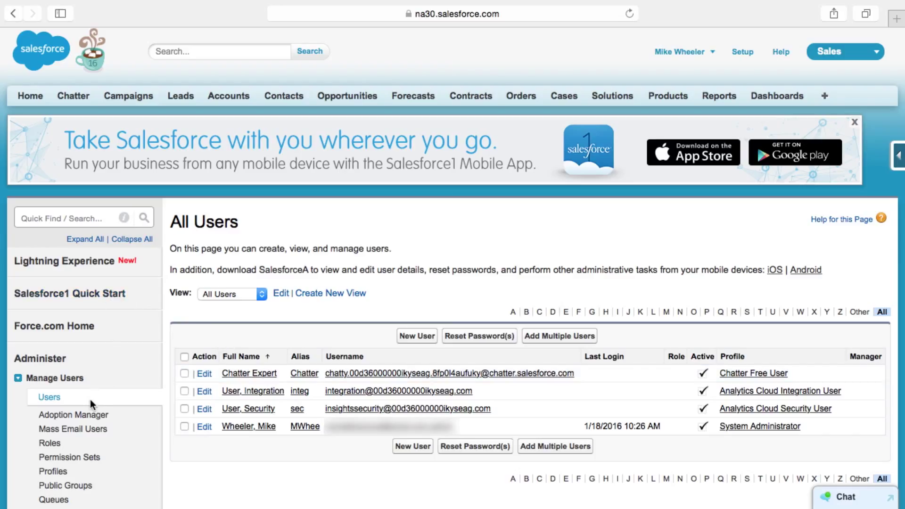
Check the user-name dropdown, then open the app menu listing Call Center, Marketing and App Launcher.
left_click(66, 217)
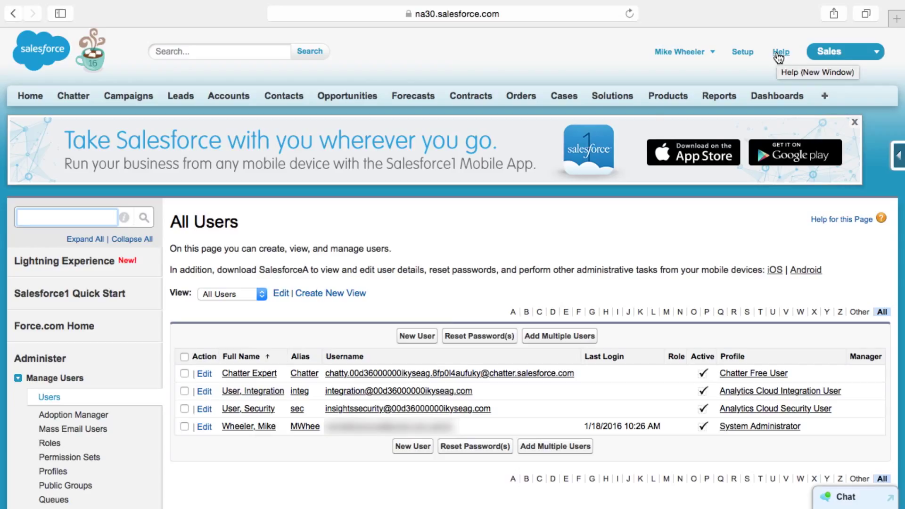
left_click(682, 51)
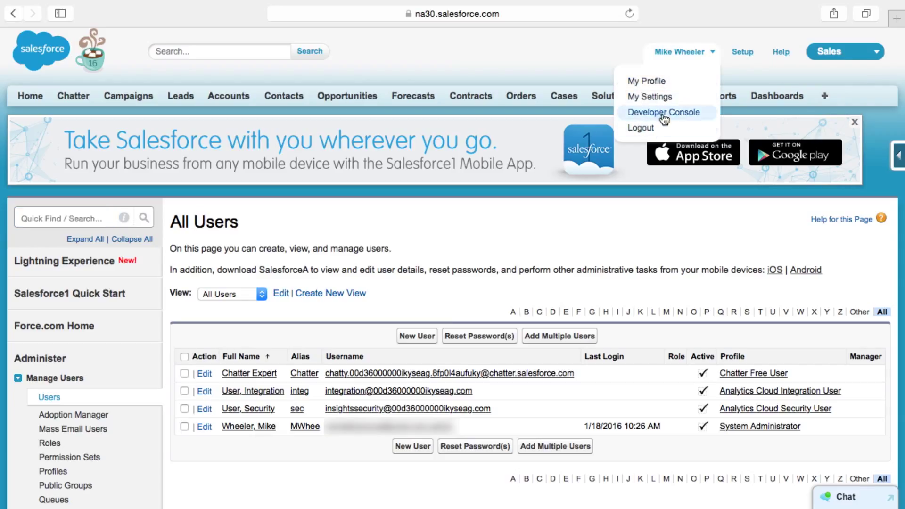
left_click(877, 53)
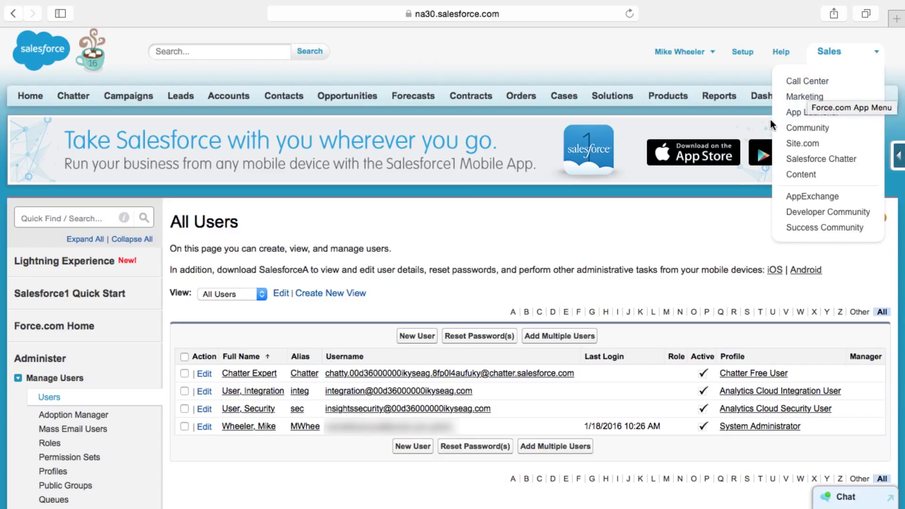
left_click(857, 56)
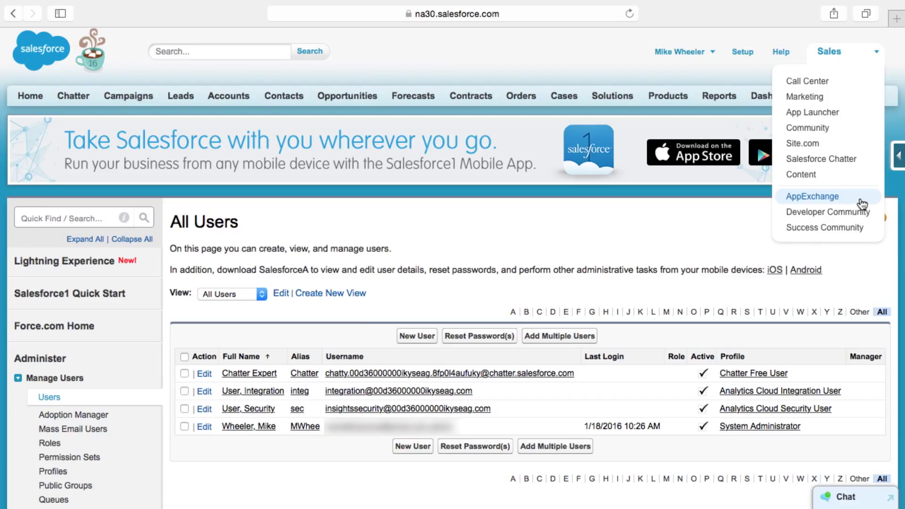
Open the System Administrator's User Detail page and review its related lists, including the single 1/18/2016 login.
left_click(261, 428)
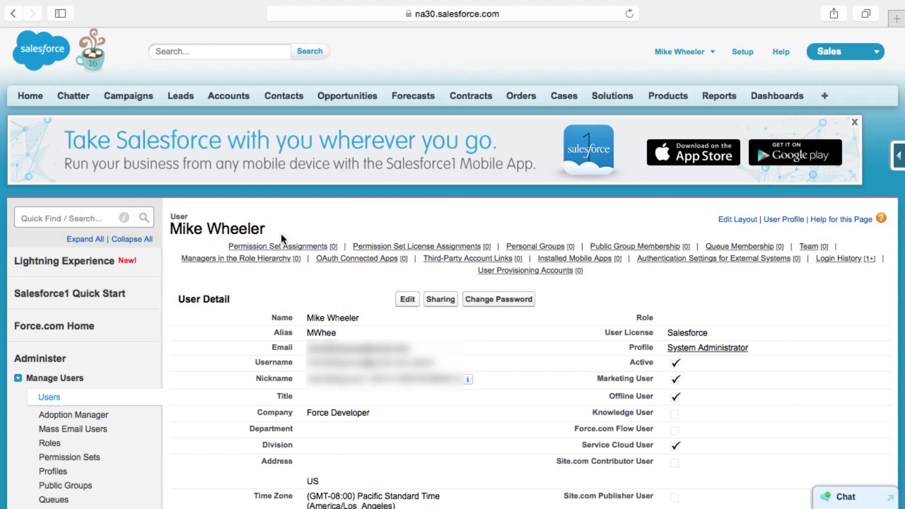
mouse_move(280, 247)
left_click_drag(191, 220, 173, 218)
left_click_drag(265, 231, 175, 231)
mouse_move(251, 250)
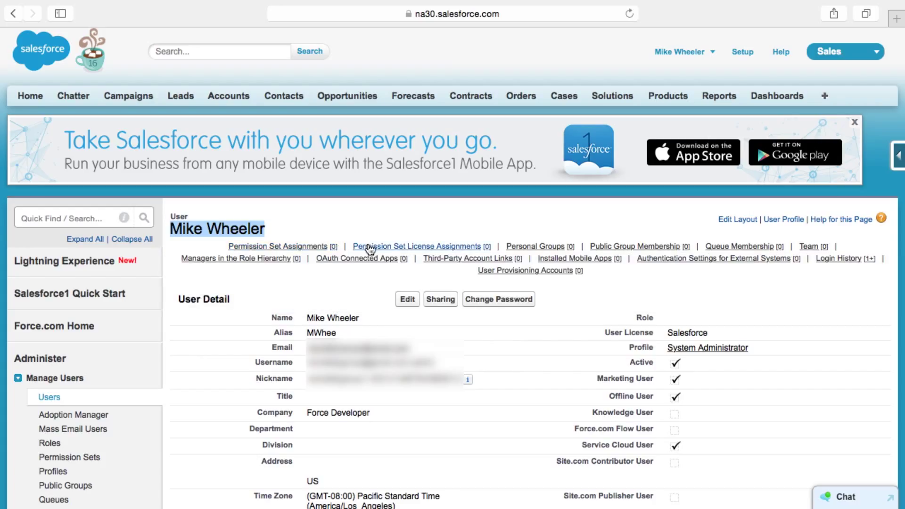
mouse_move(370, 250)
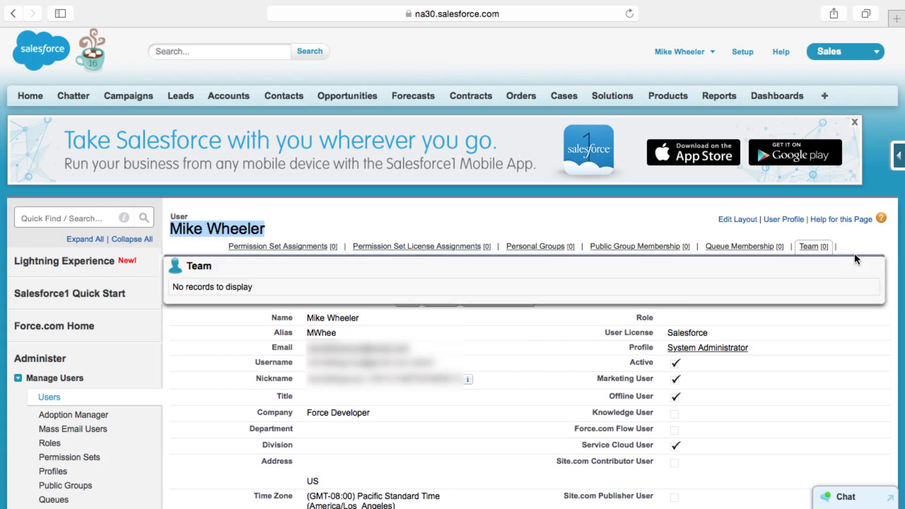
mouse_move(851, 266)
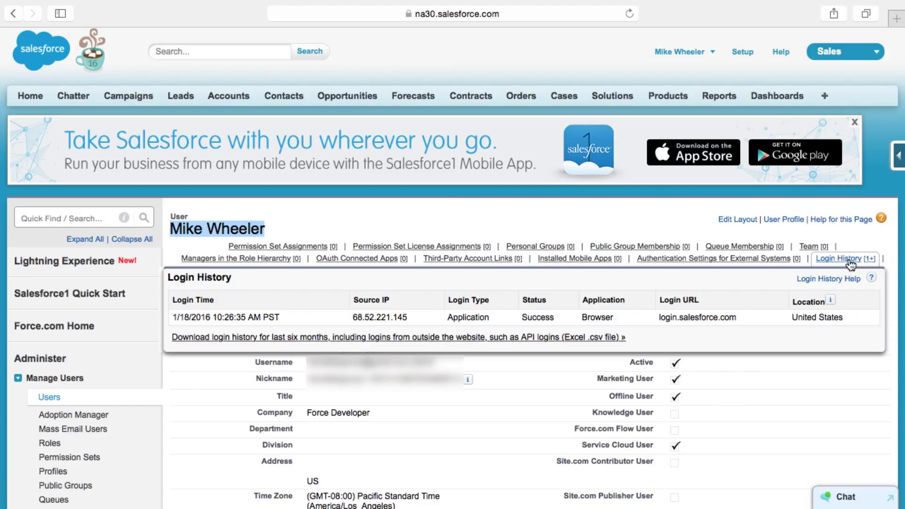
left_click(849, 259)
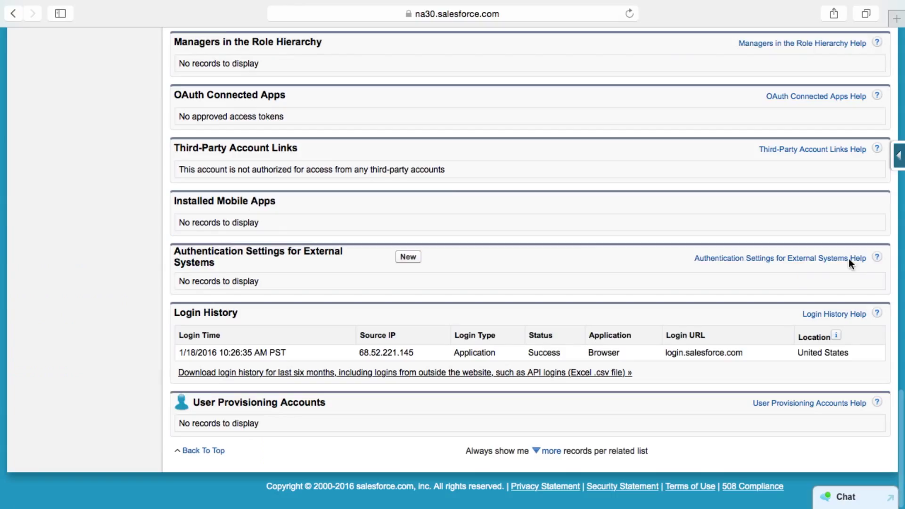
left_click_drag(270, 314, 174, 317)
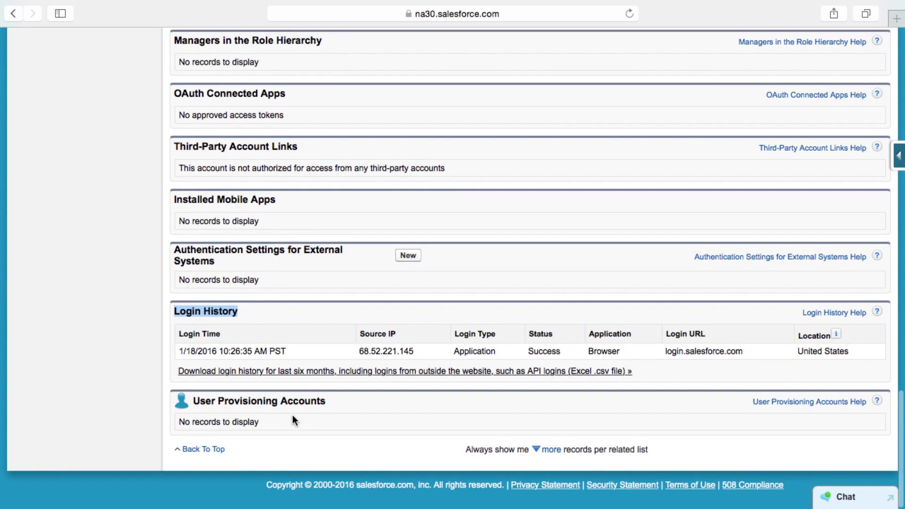
scroll(293, 419, "up", 2)
scroll(292, 415, "up", 5)
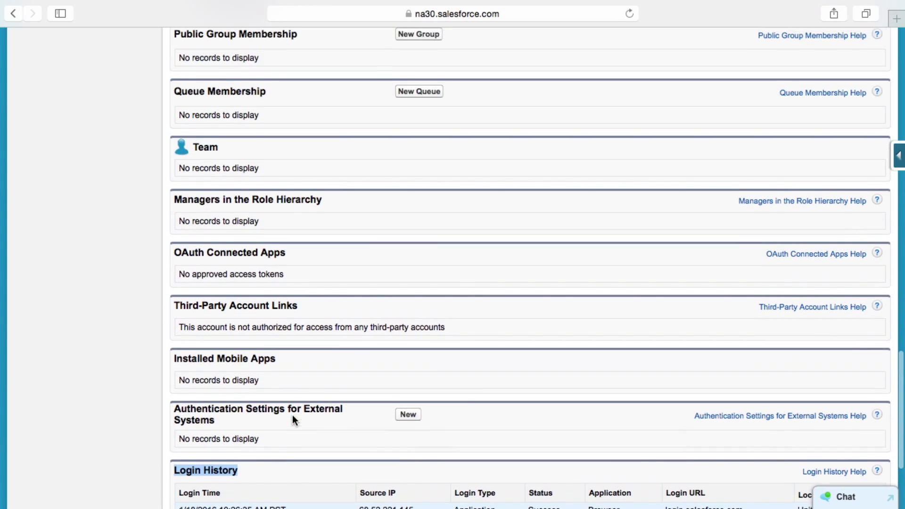
scroll(293, 414, "up", 5)
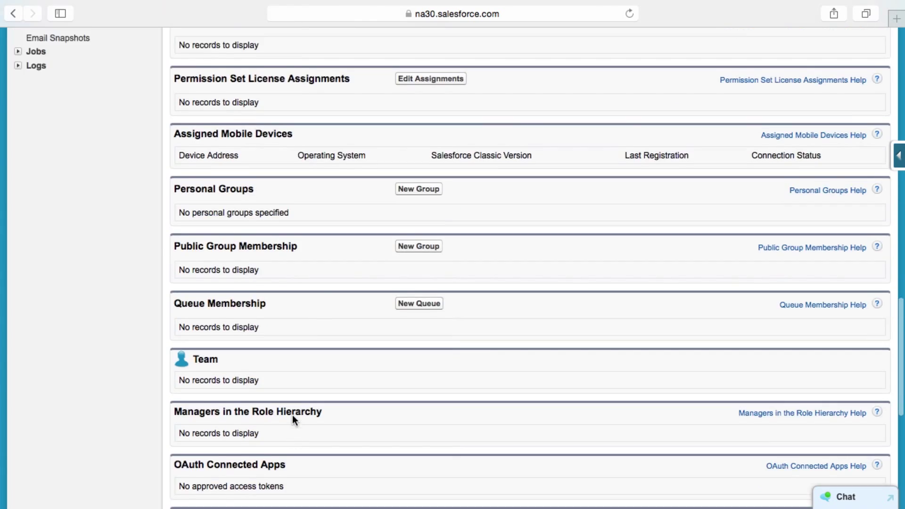
scroll(292, 415, "up", 3)
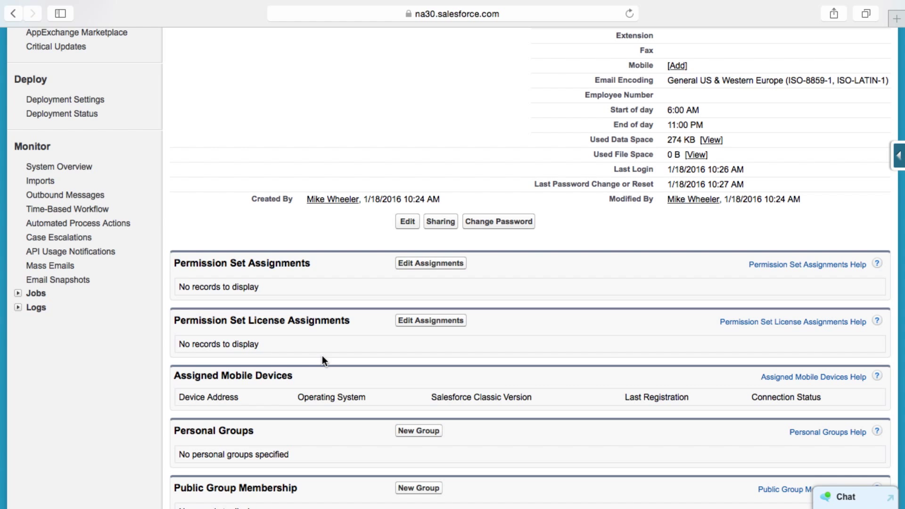
scroll(323, 354, "down", 1)
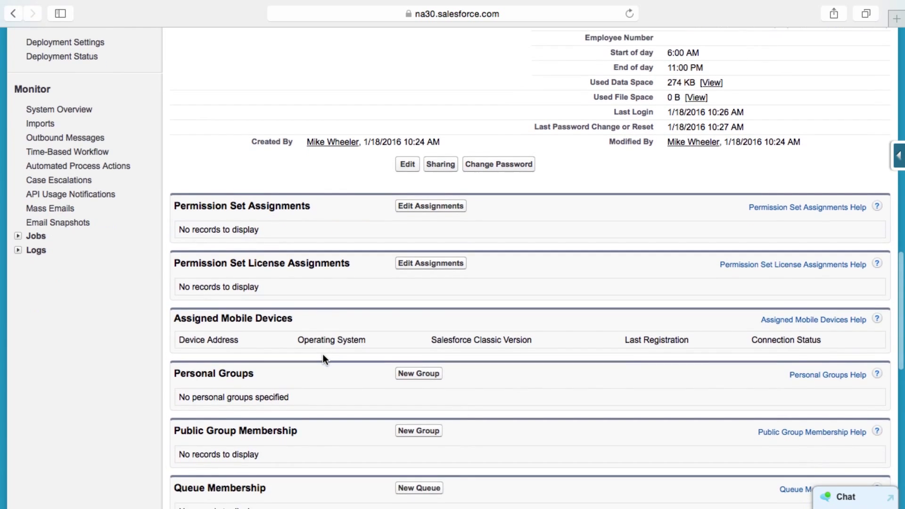
scroll(323, 355, "up", 4)
scroll(323, 358, "up", 3)
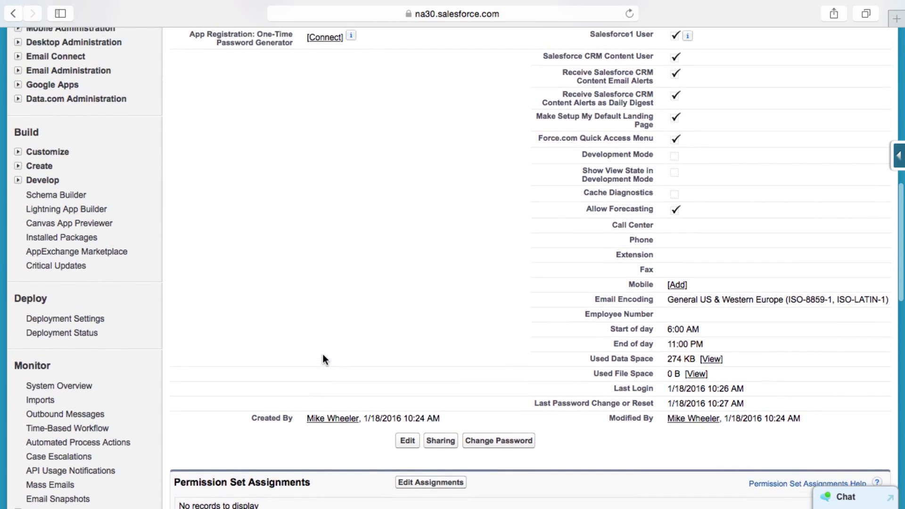
scroll(323, 358, "up", 7)
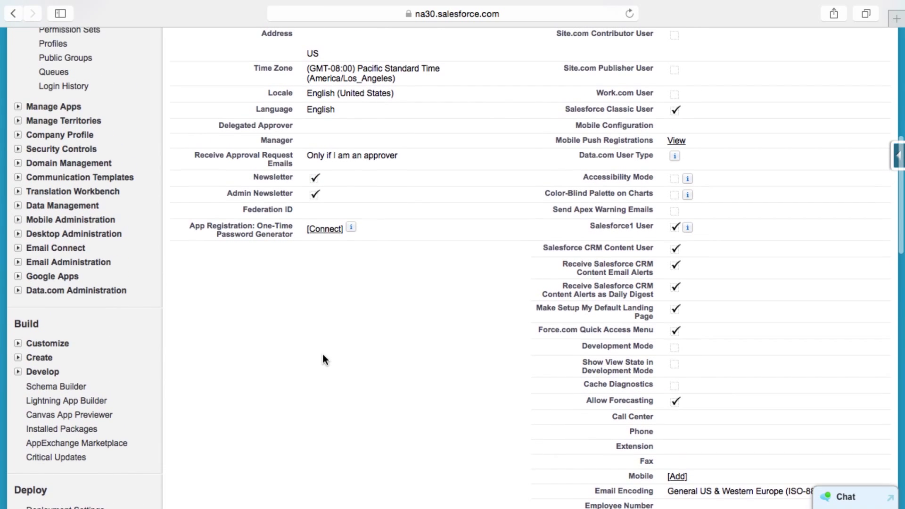
scroll(323, 354, "up", 1)
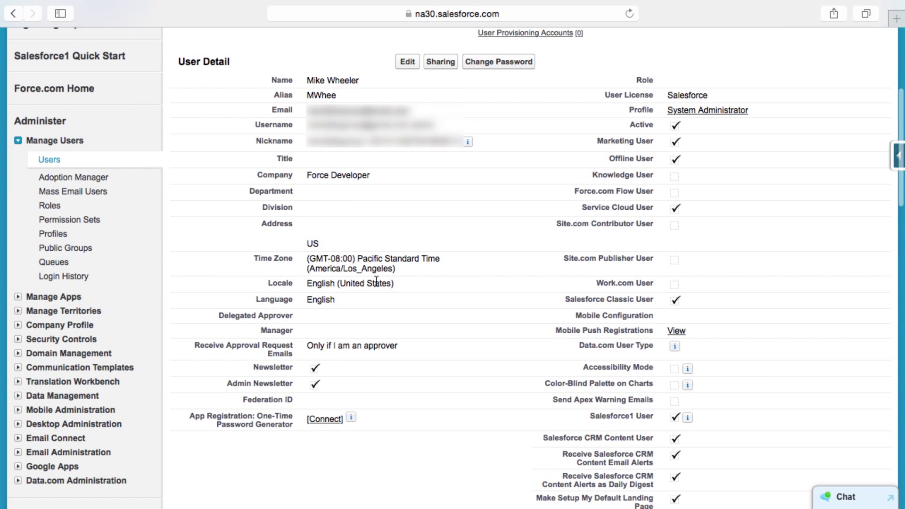
Put the System Administrator's user record into edit mode and scroll through its user feature checkboxes.
left_click(407, 62)
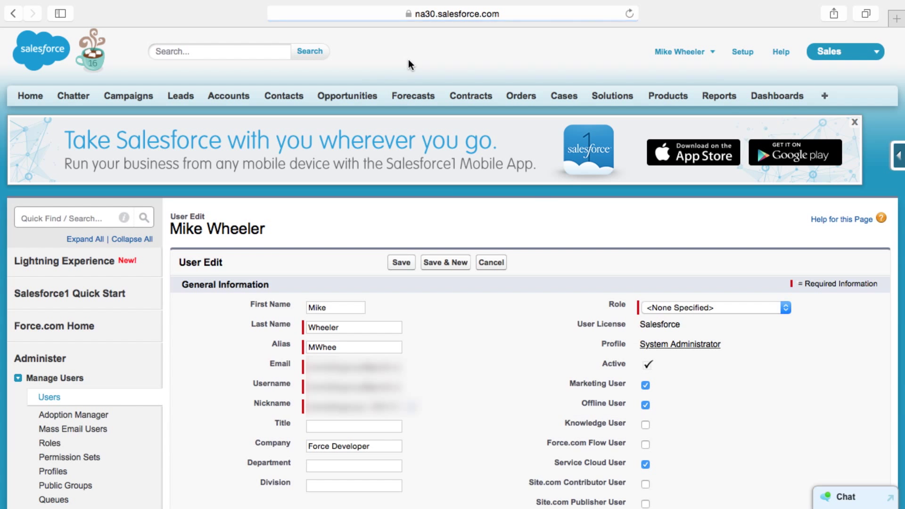
scroll(539, 383, "down", 5)
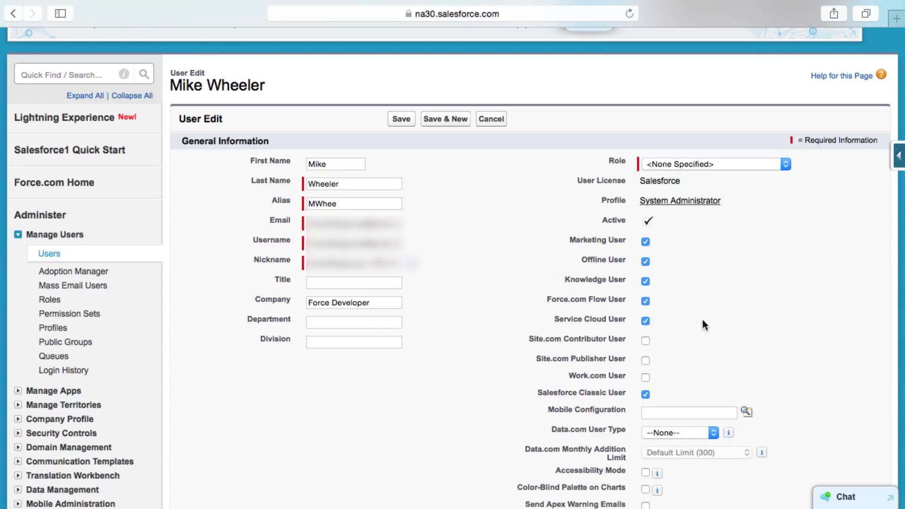
scroll(714, 328, "down", 4)
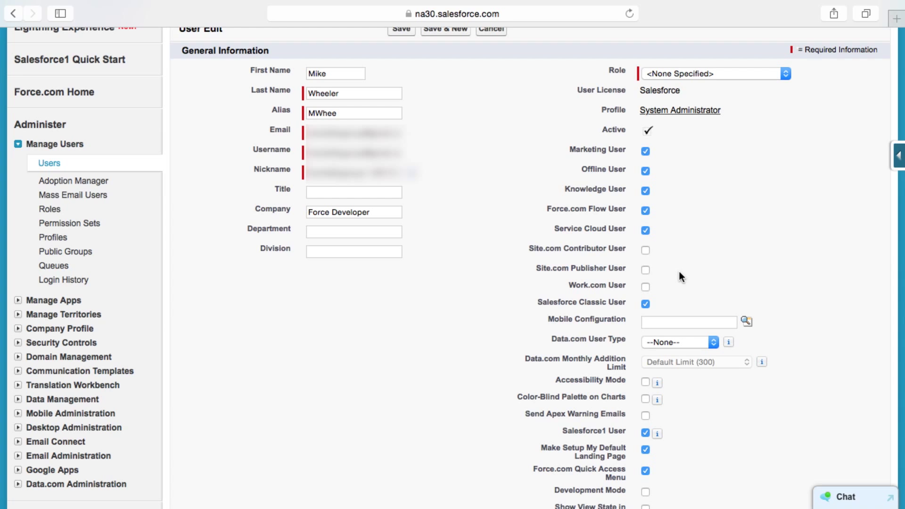
scroll(680, 279, "down", 5)
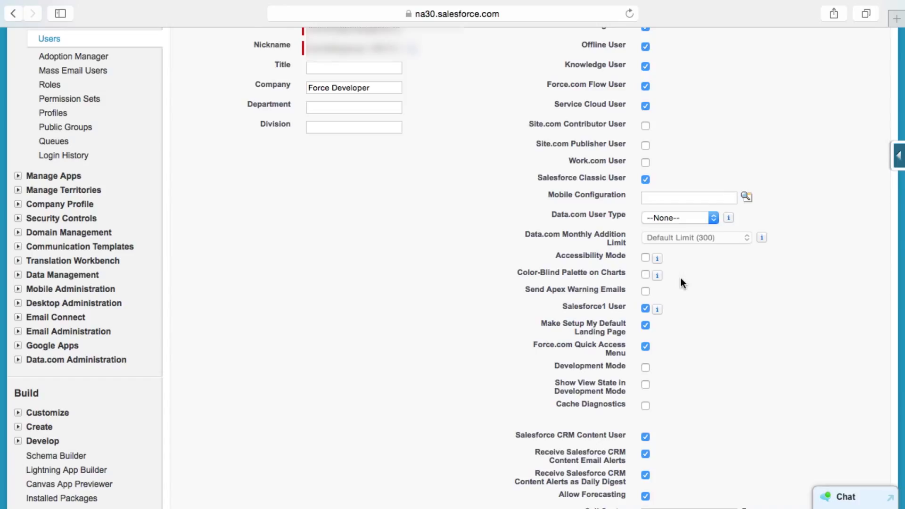
Choose Data.com User as the Data.com User Type and check Send Apex Warning Emails and Development Mode.
left_click(683, 218)
left_click(688, 229)
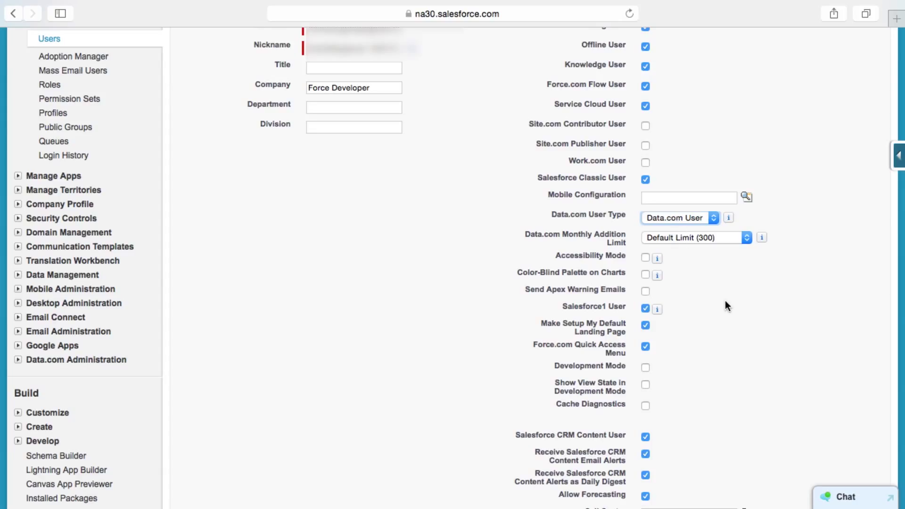
scroll(730, 313, "down", 5)
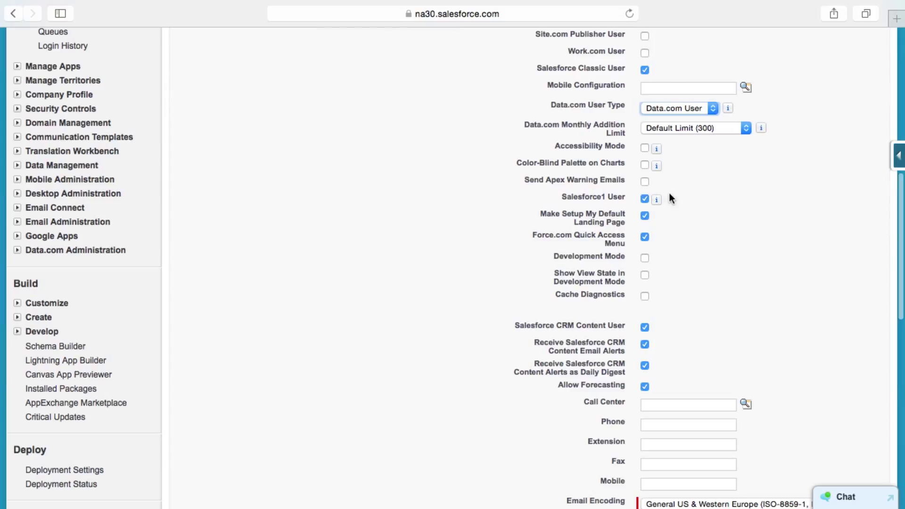
scroll(644, 183, "down", 1)
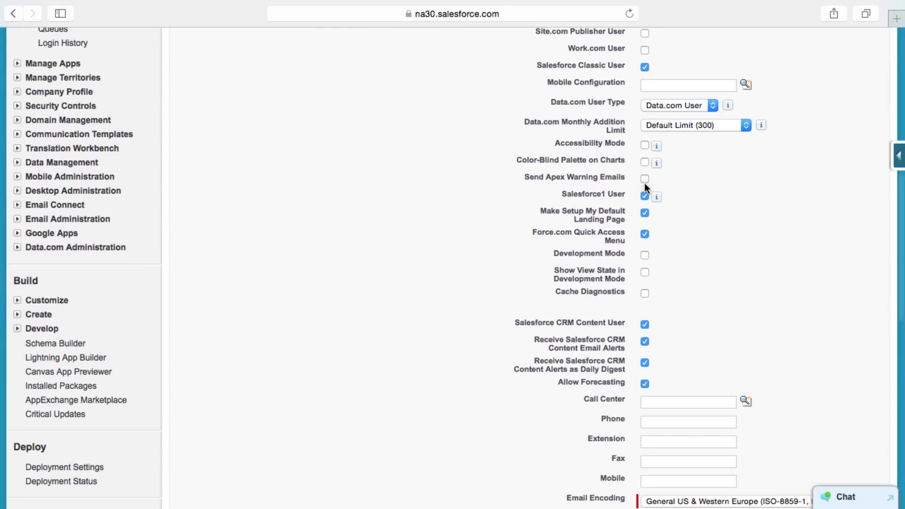
left_click(644, 180)
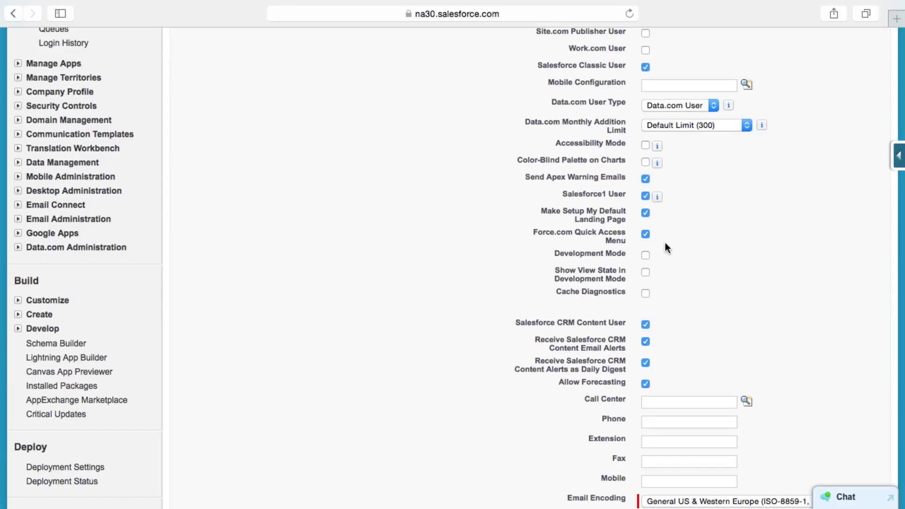
scroll(647, 258, "up", 1)
left_click(647, 258)
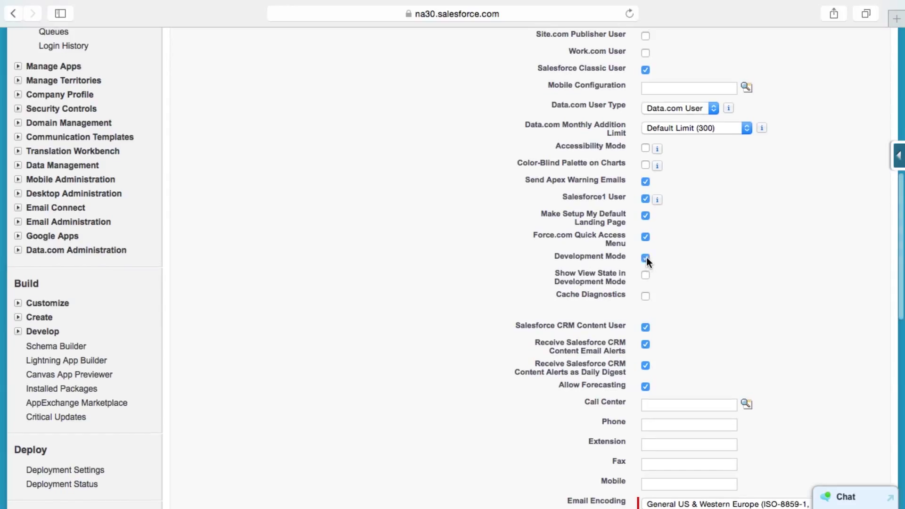
scroll(652, 272, "down", 1)
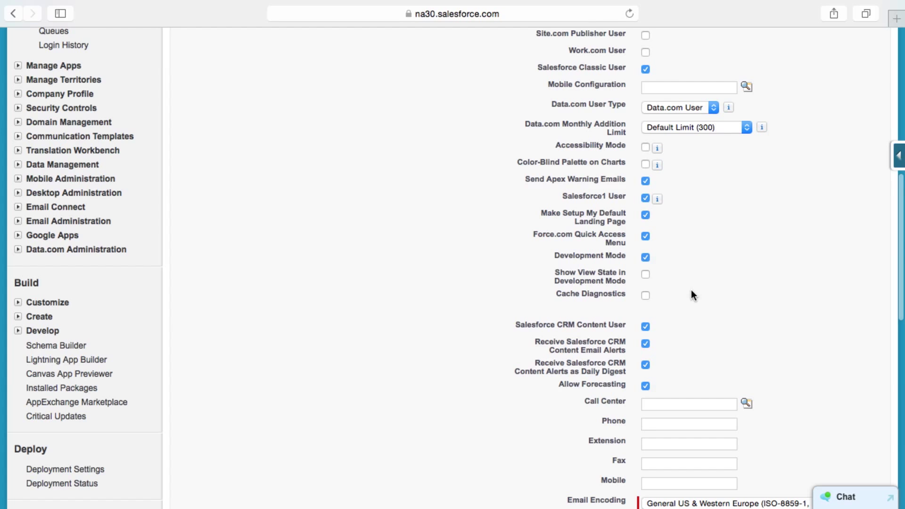
scroll(692, 292, "down", 5)
Set Time Zone to (GMT-06:00) Central Standard Time, Locale English (United States), and Language Español.
scroll(692, 291, "down", 6)
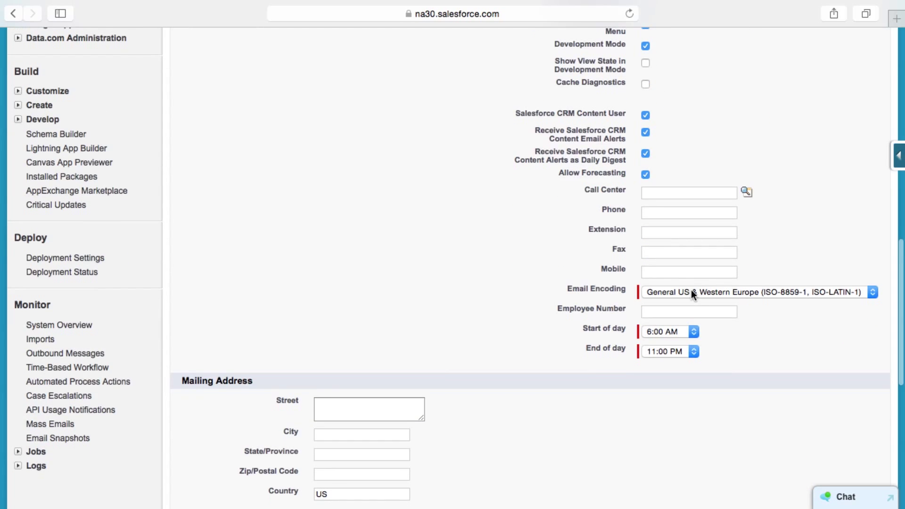
scroll(692, 292, "down", 3)
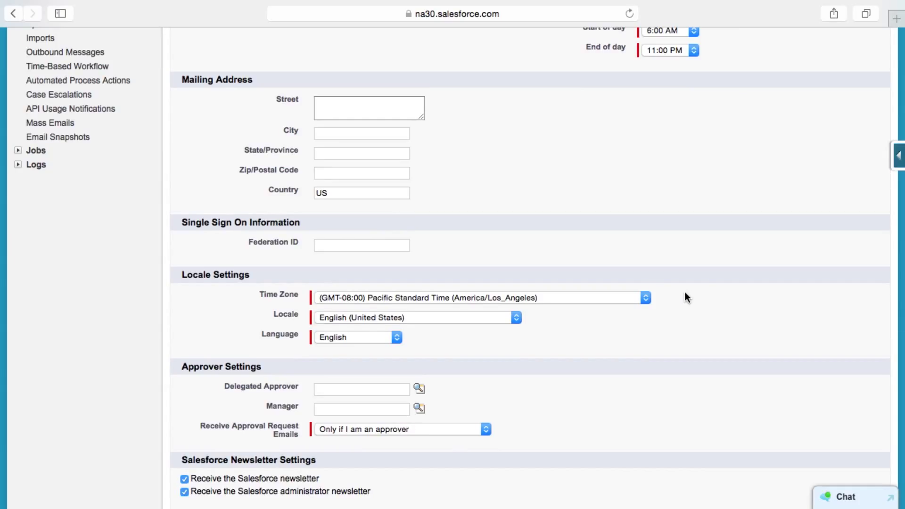
left_click(646, 299)
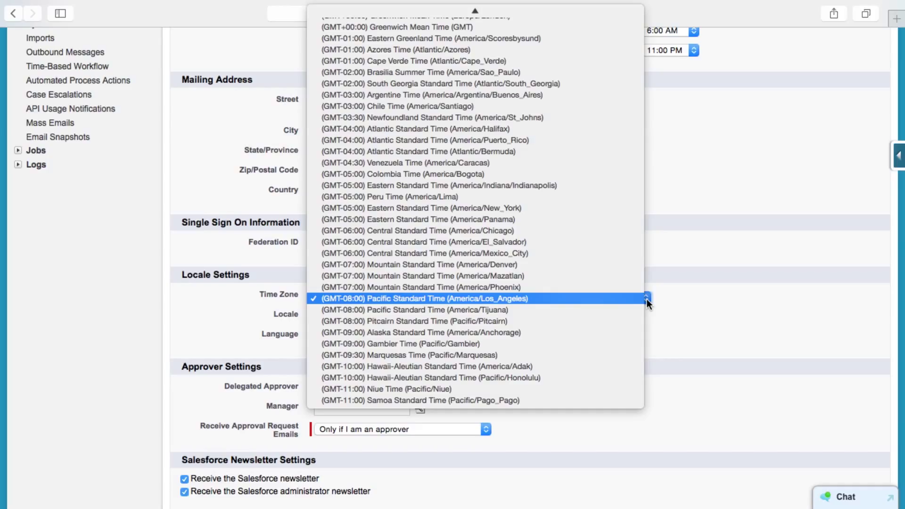
left_click(533, 231)
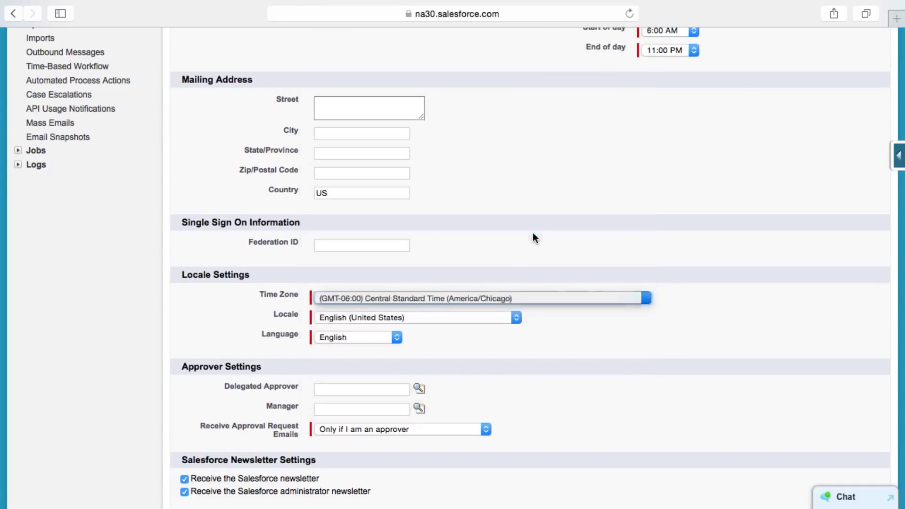
left_click(511, 318)
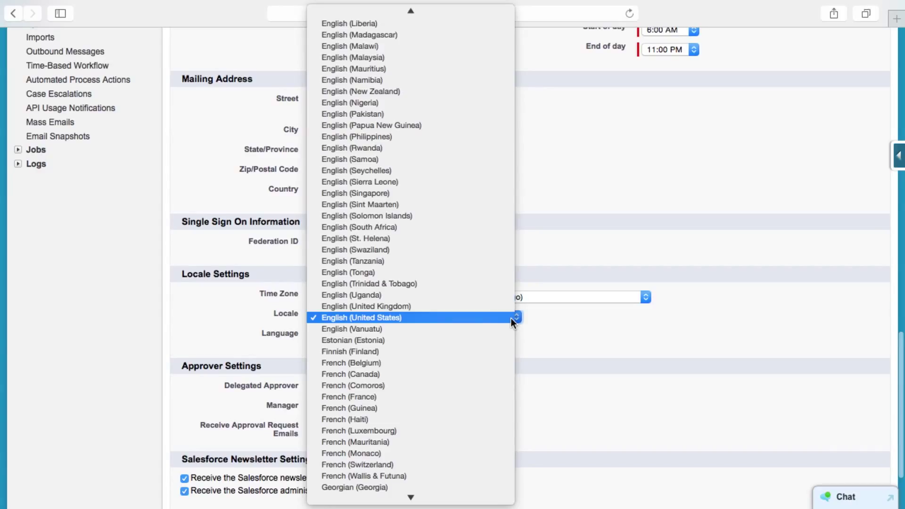
left_click(469, 318)
left_click(397, 337)
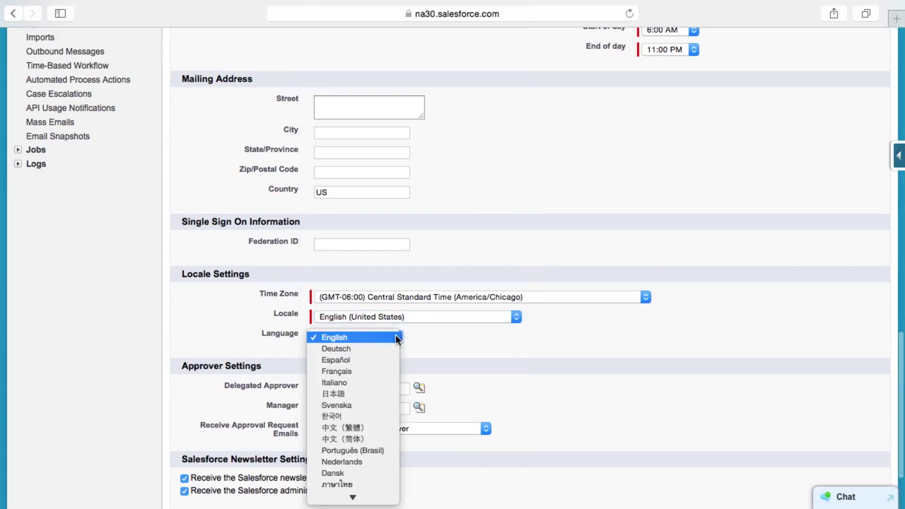
left_click(383, 358)
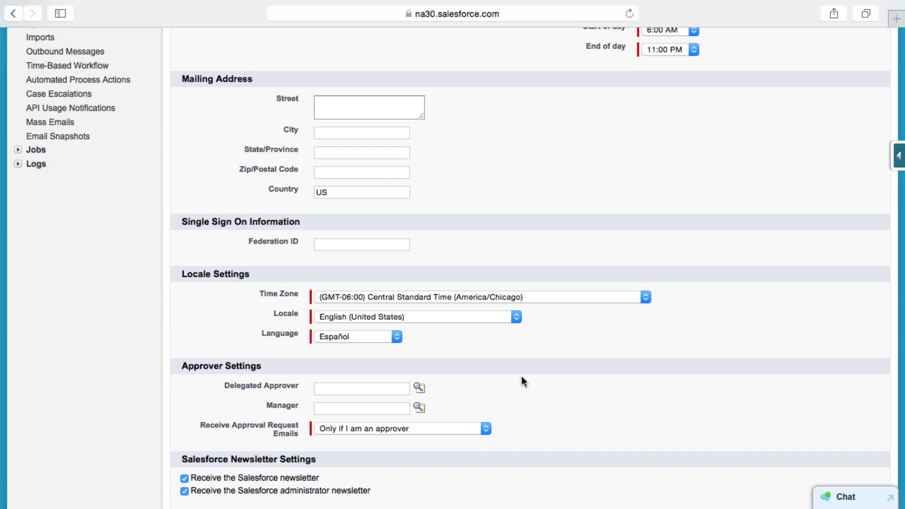
scroll(522, 376, "down", 3)
Save the user edits, so the Detalle de Usuario page reloads in Spanish with Central time zone.
left_click(403, 439)
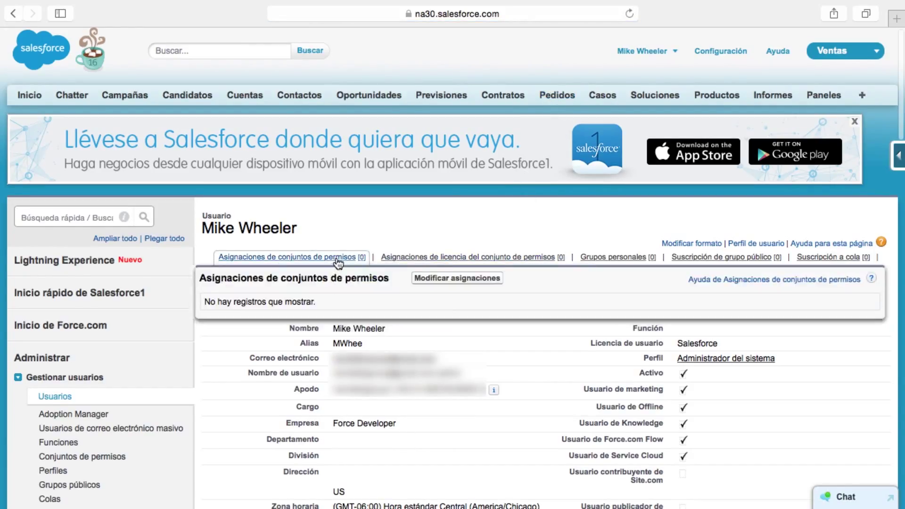
mouse_move(398, 259)
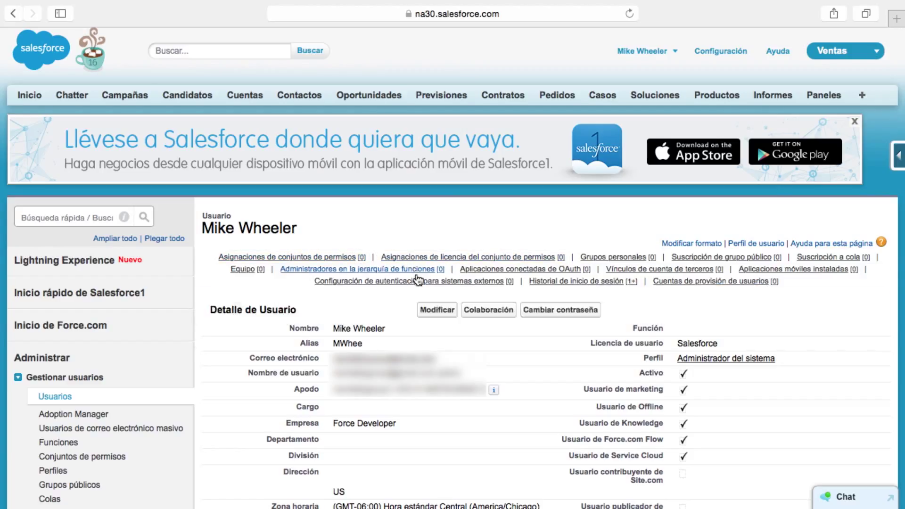
Edit the user again, change Language back to English, and save.
mouse_move(417, 281)
left_click(443, 312)
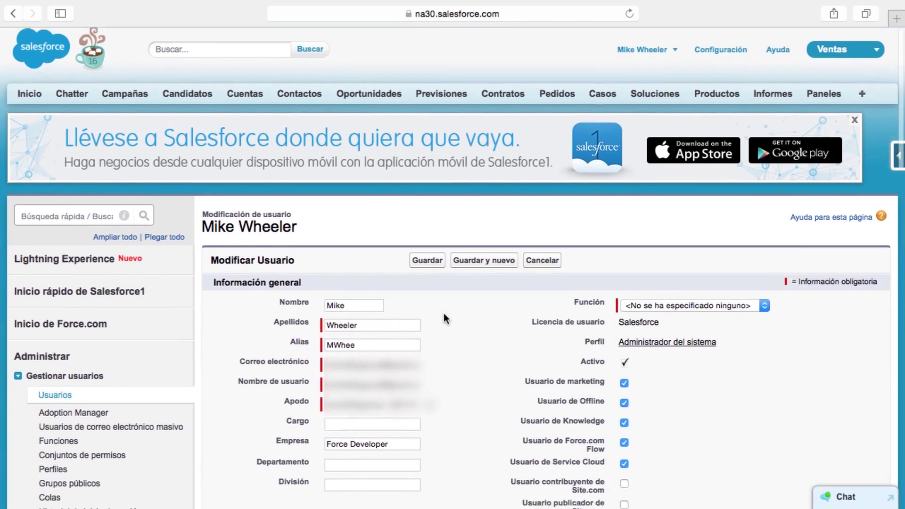
scroll(444, 315, "down", 15)
scroll(443, 313, "down", 10)
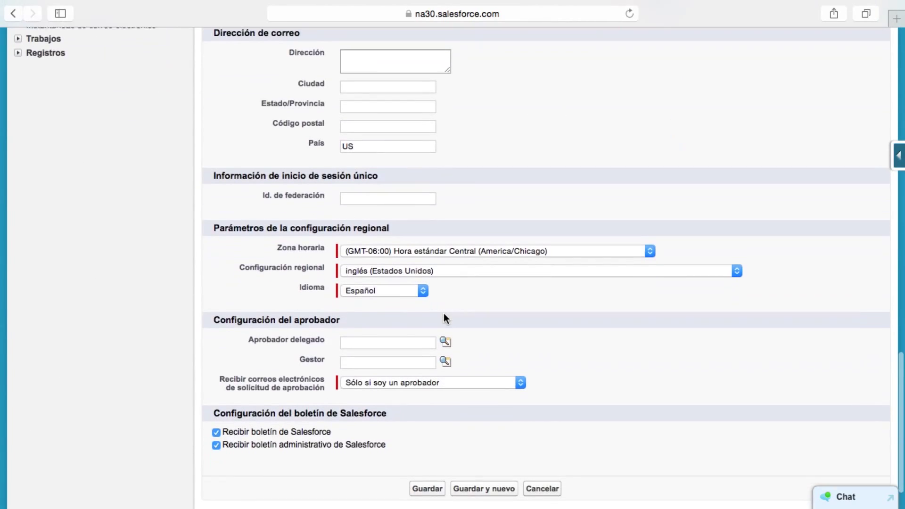
left_click(425, 282)
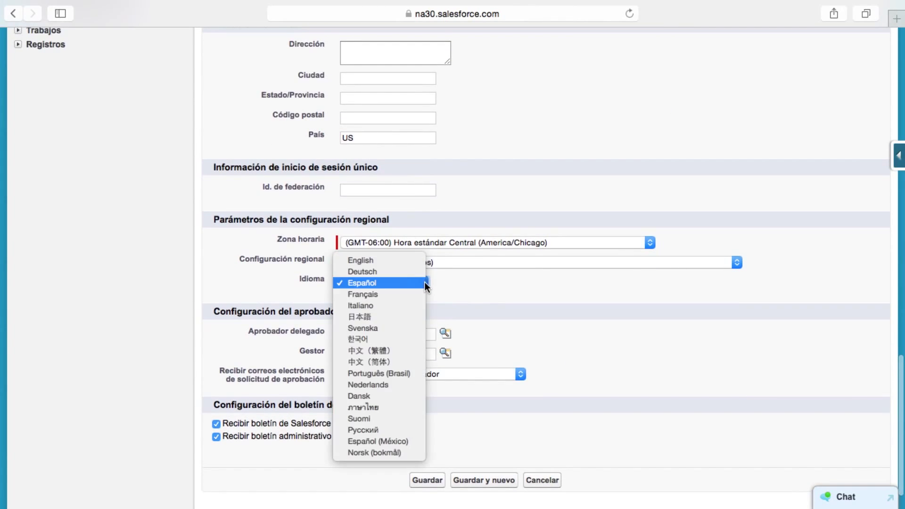
left_click(388, 263)
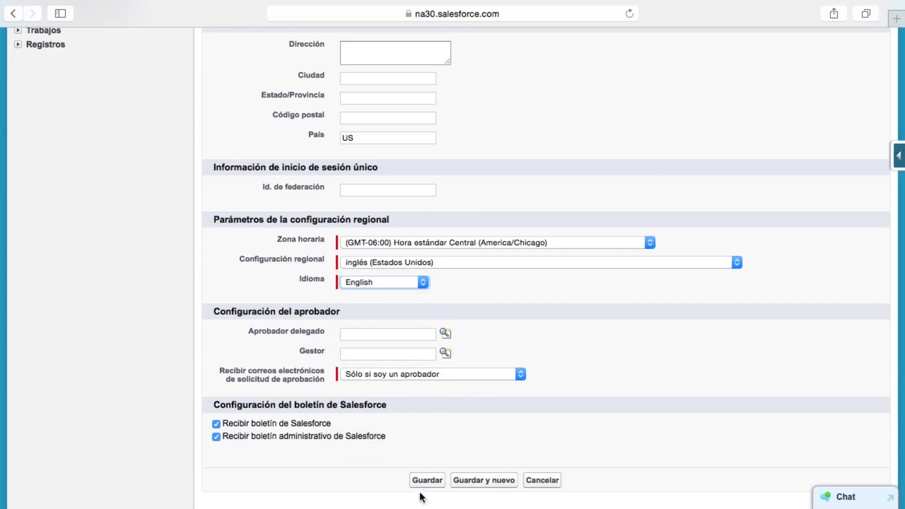
left_click(427, 481)
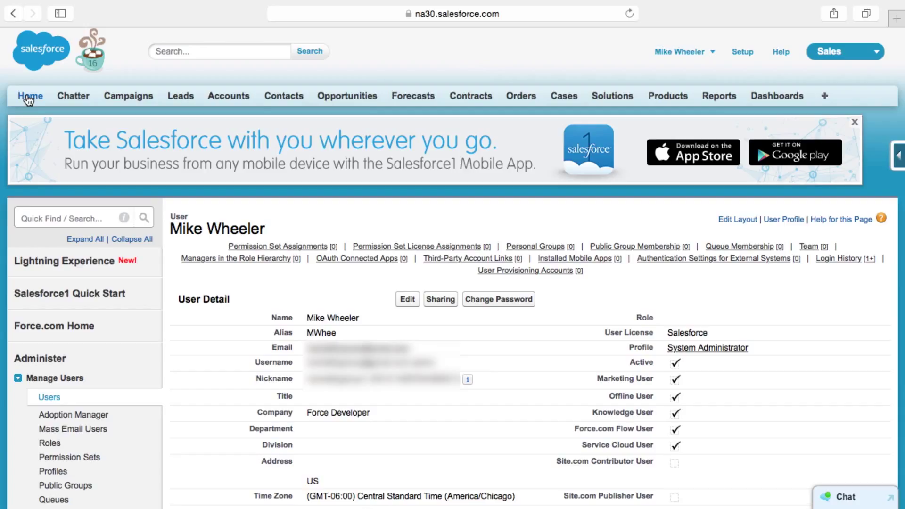
Check the New This Week view listing 12 accounts, then go to Contacts Home.
left_click(244, 95)
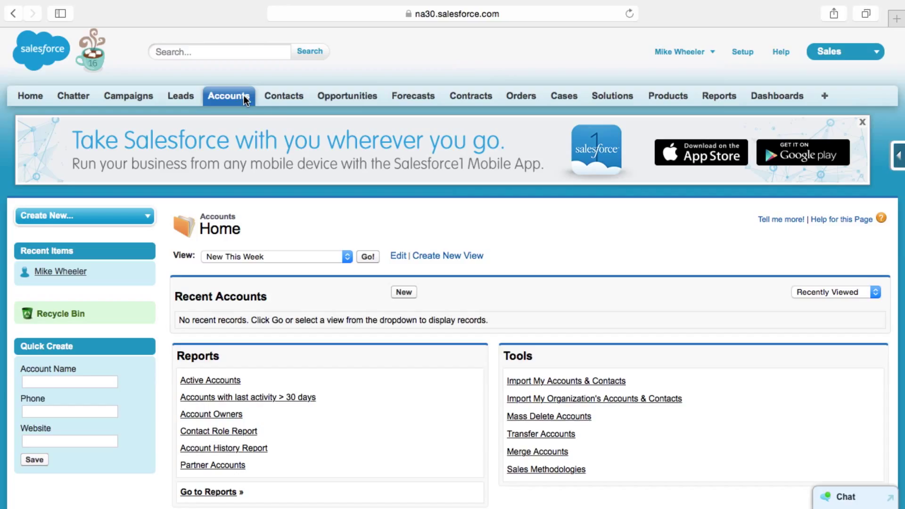
left_click(374, 259)
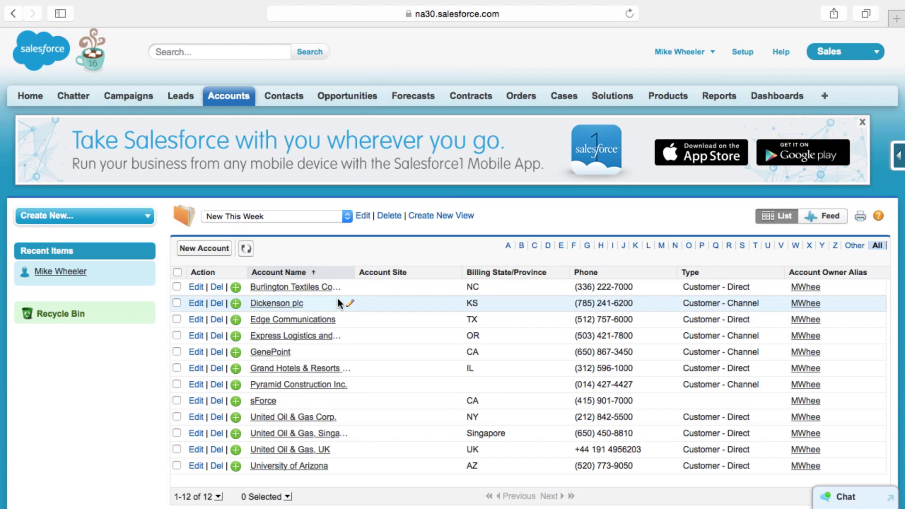
left_click(285, 95)
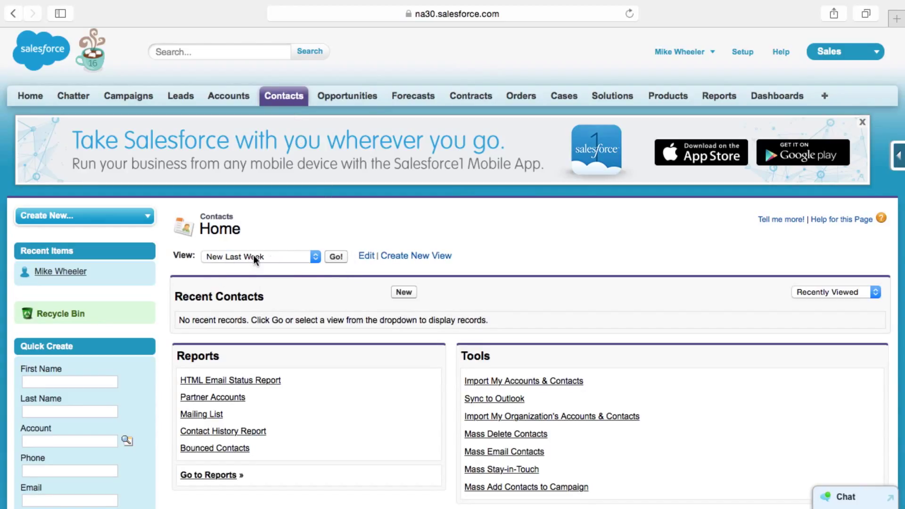
Switch the Contacts view to All Contacts, showing all 20 contacts.
left_click(315, 257)
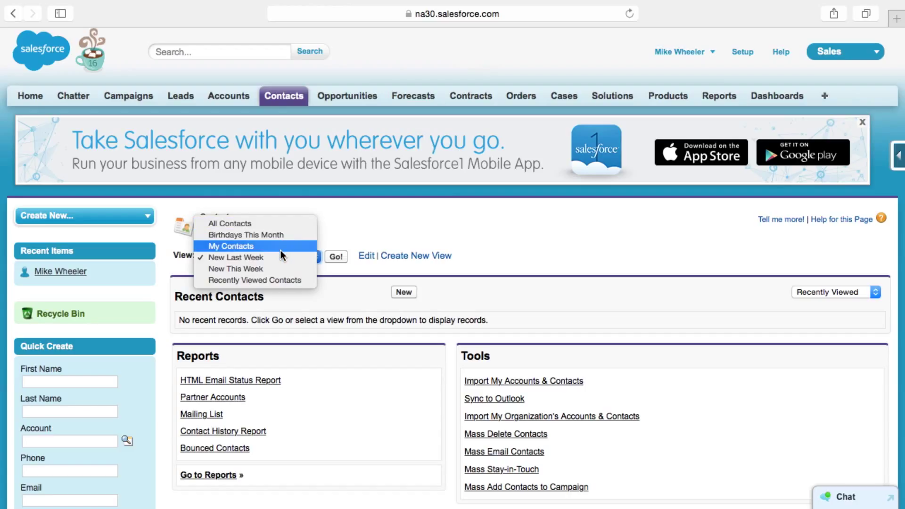
left_click(271, 222)
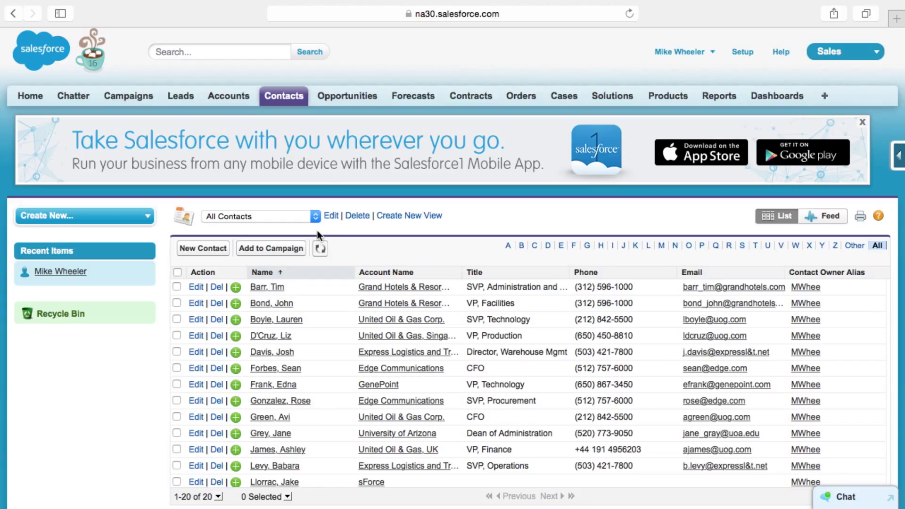
Show the All Accounts view and sort the 12 accounts by Billing State/Province ascending.
left_click(231, 97)
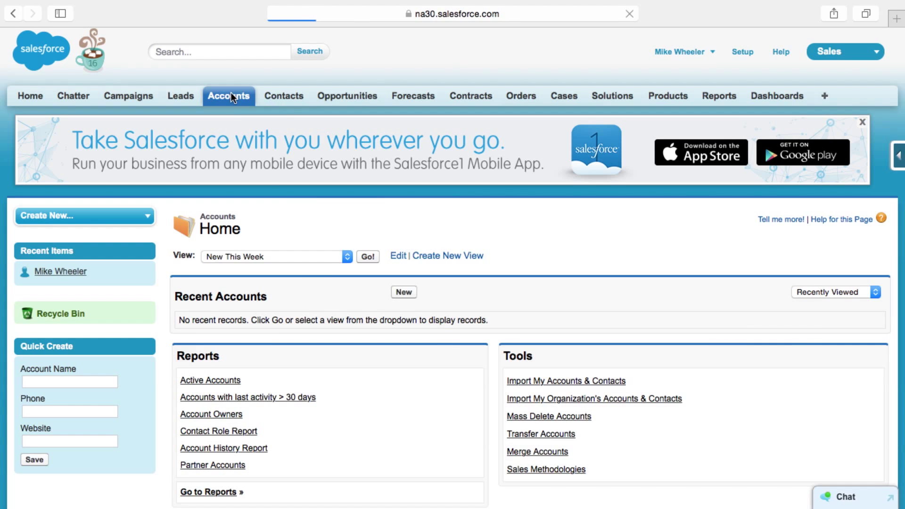
left_click(341, 256)
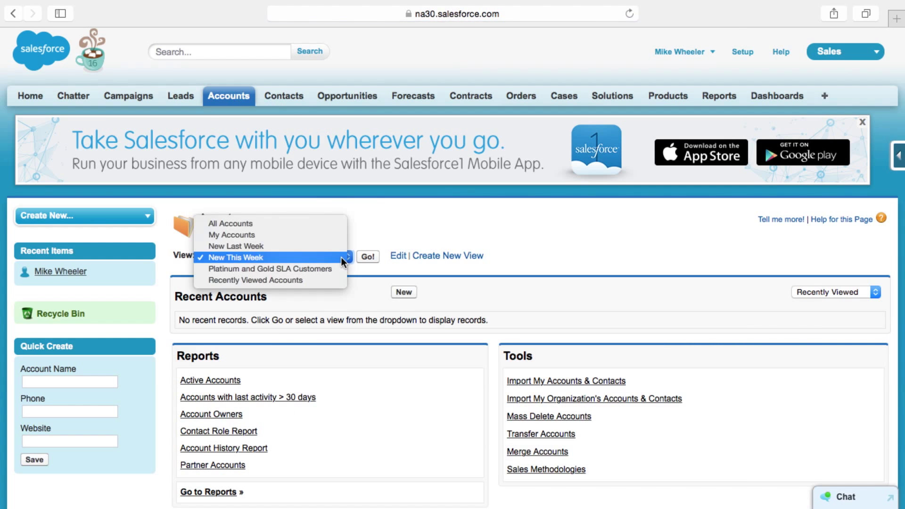
left_click(263, 223)
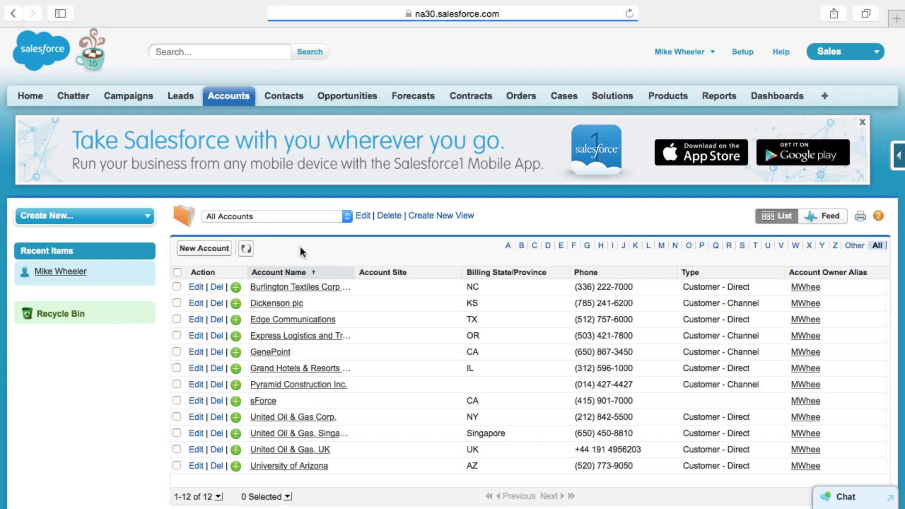
left_click(292, 276)
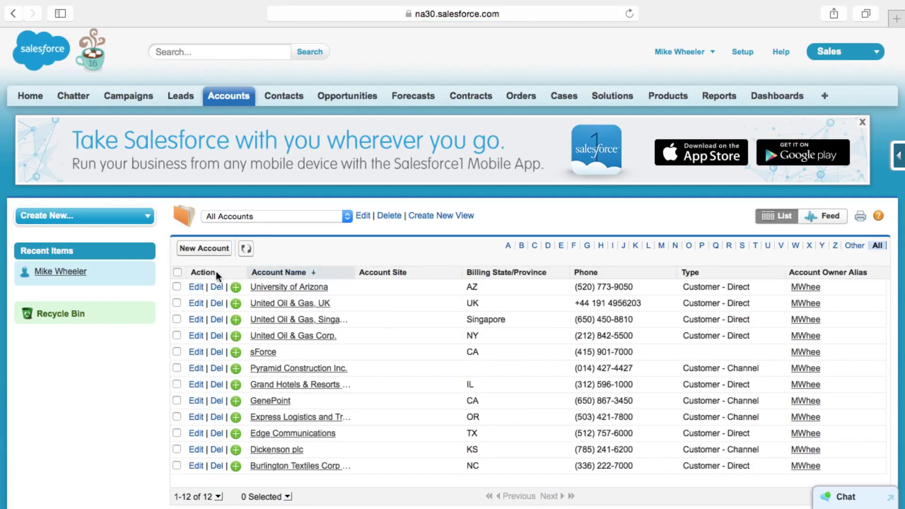
left_click(484, 276)
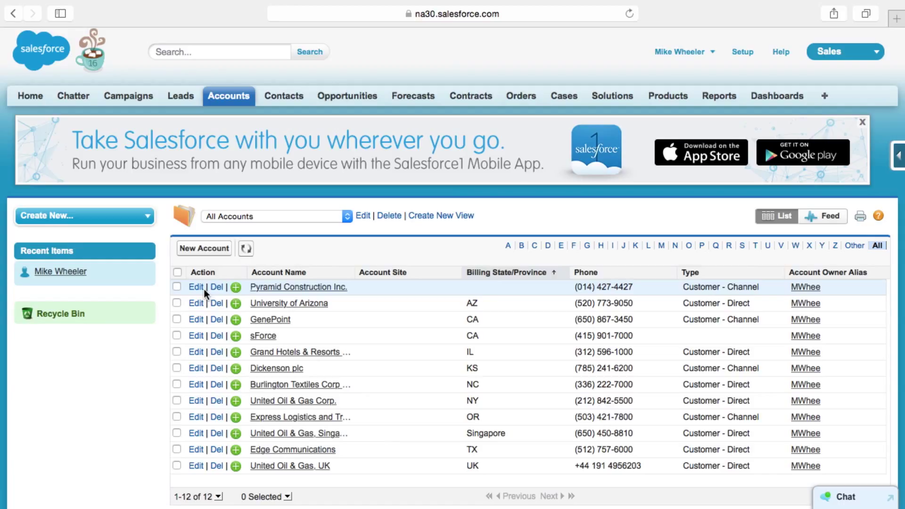
Select all 12 accounts and mass inline-edit their Account Site to 'Offsite'.
left_click(178, 272)
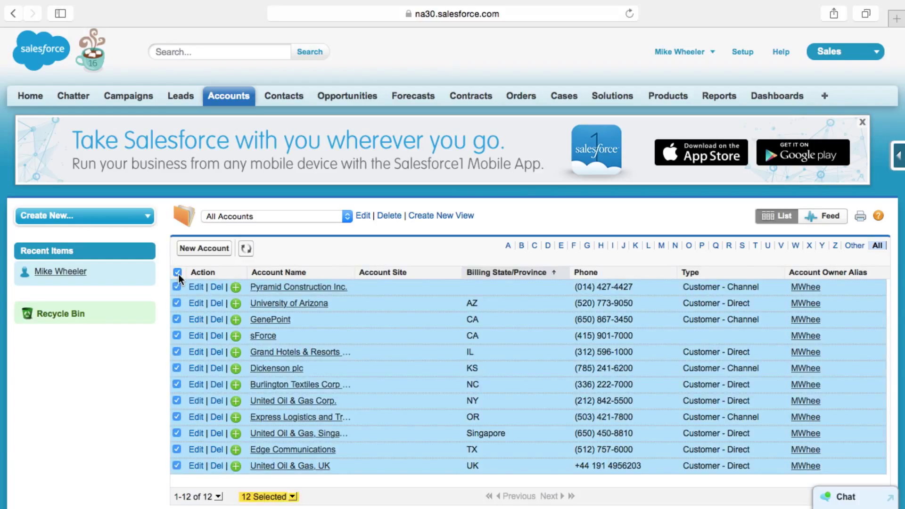
double_click(392, 288)
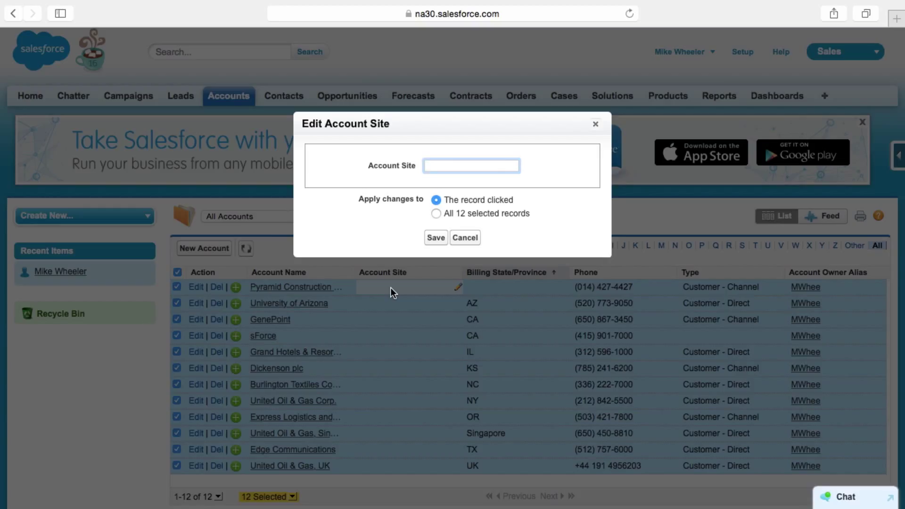
type("Offsite")
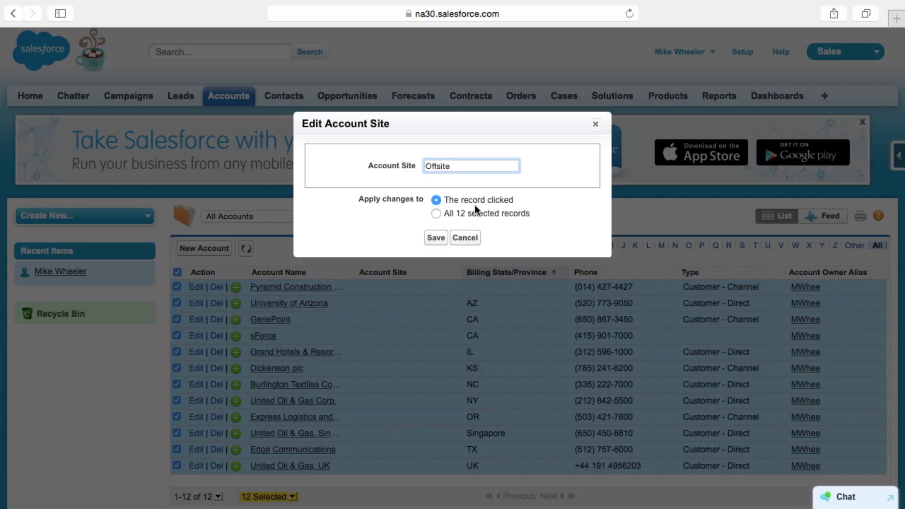
left_click(436, 213)
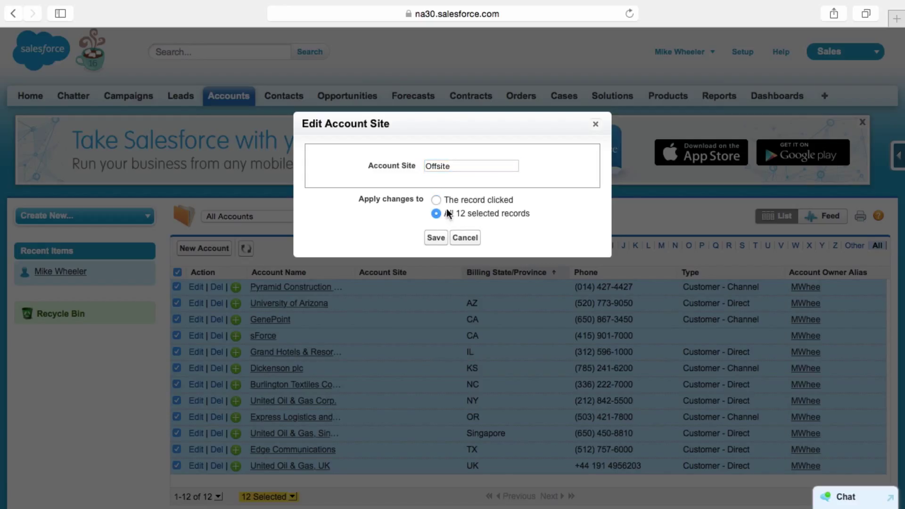
left_click(436, 239)
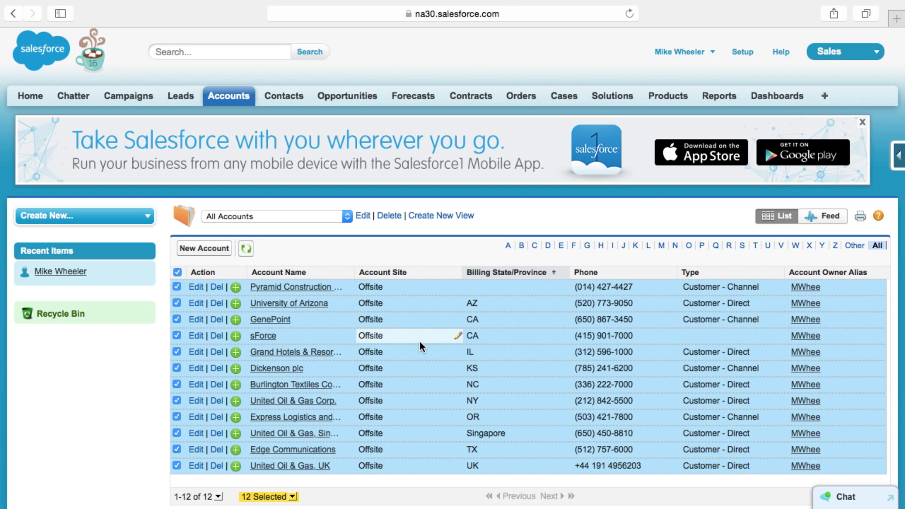
scroll(420, 341, "down", 2)
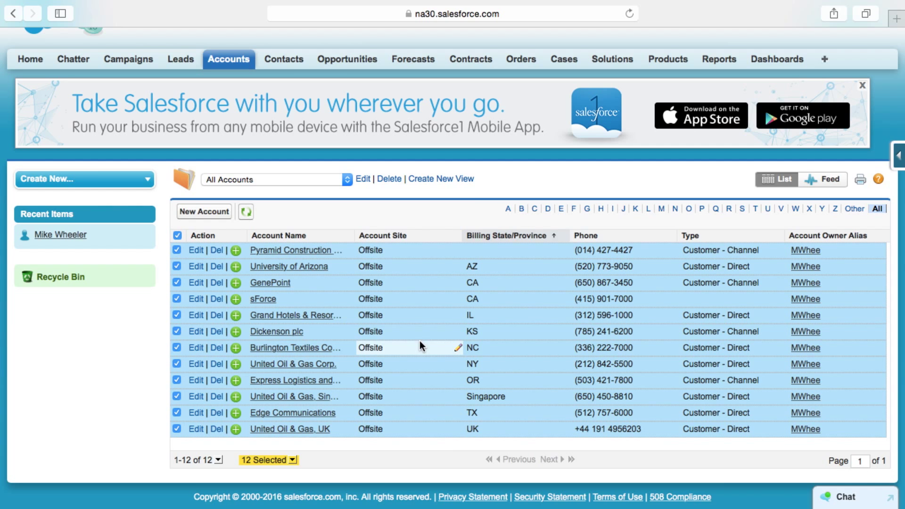
scroll(406, 338, "up", 2)
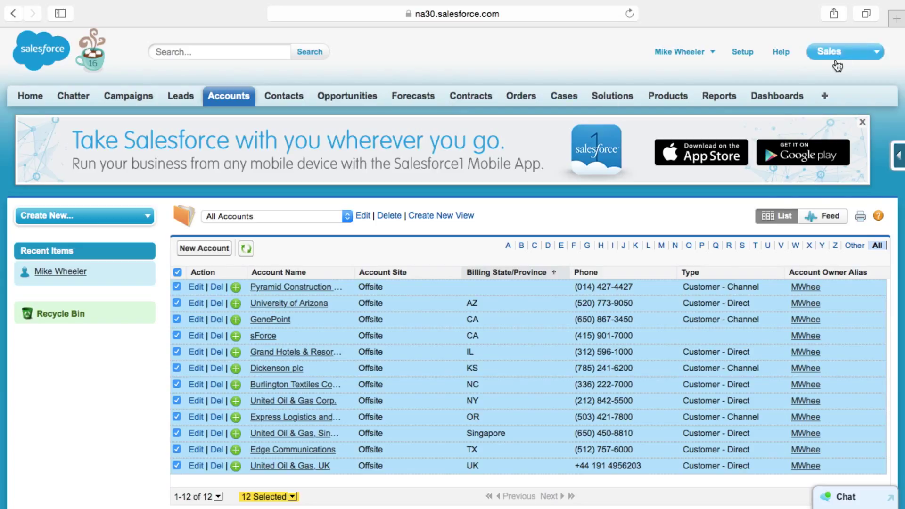
Switch to the Call Center app, then back to the Sales app.
left_click(866, 58)
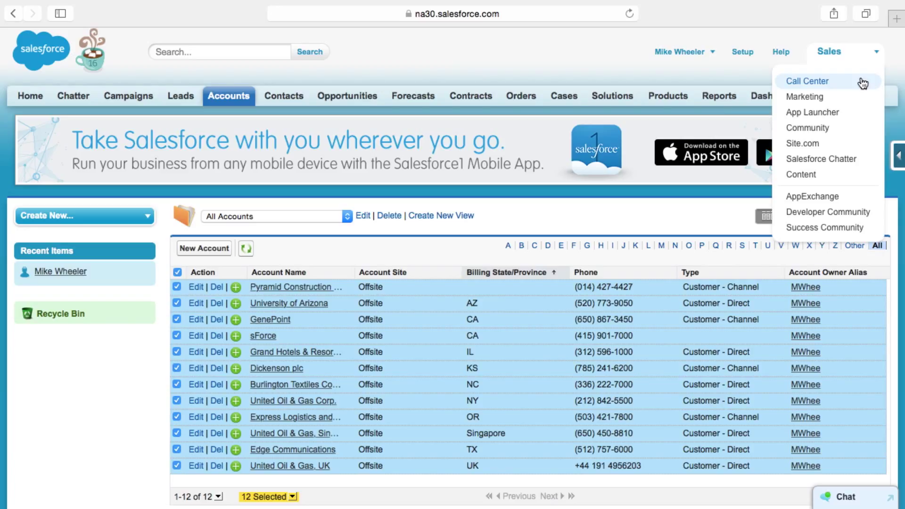
left_click(862, 83)
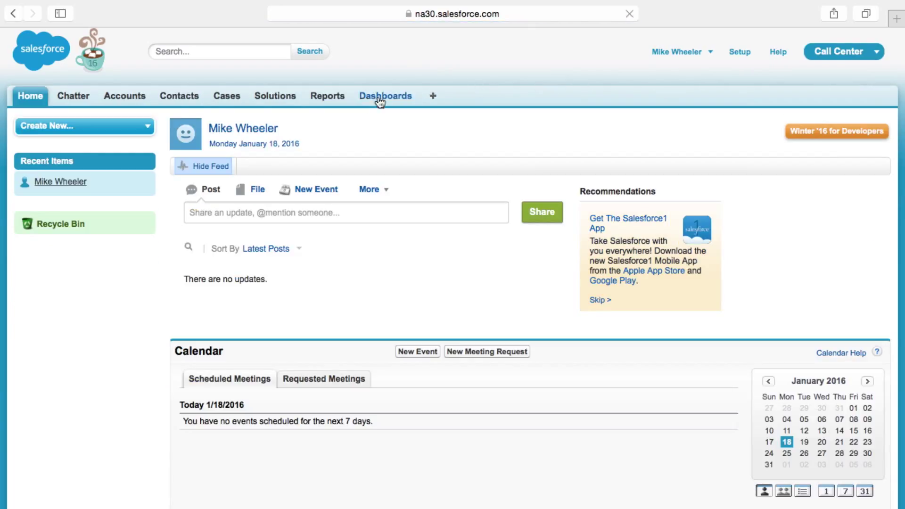
left_click(863, 62)
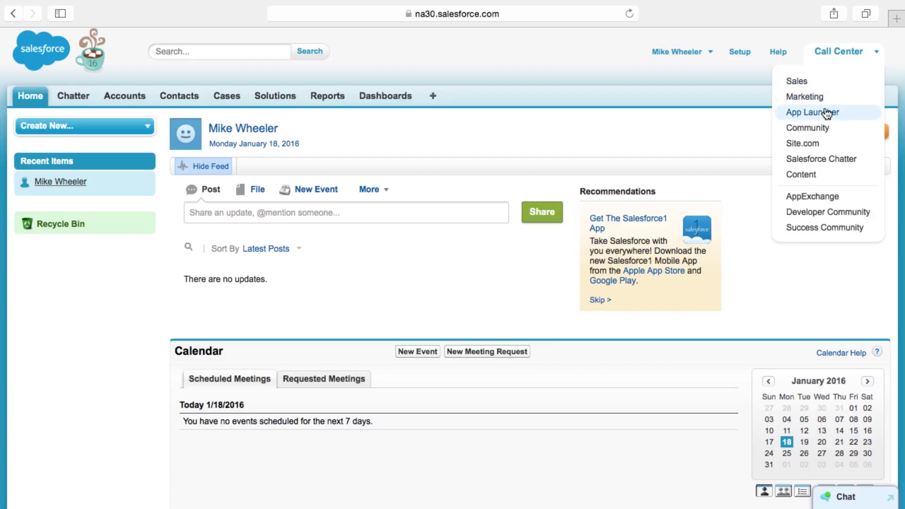
left_click(804, 82)
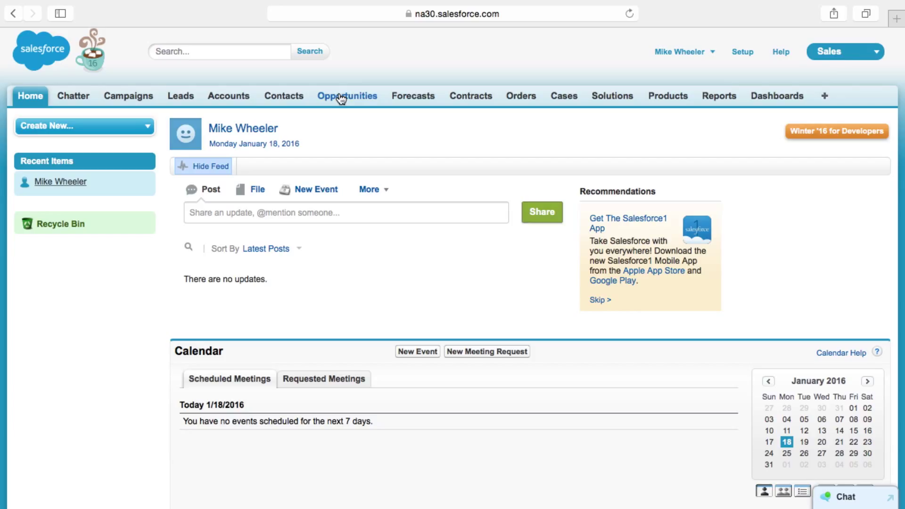
Switch to the Marketing app, then go to the Setup home page.
left_click(843, 55)
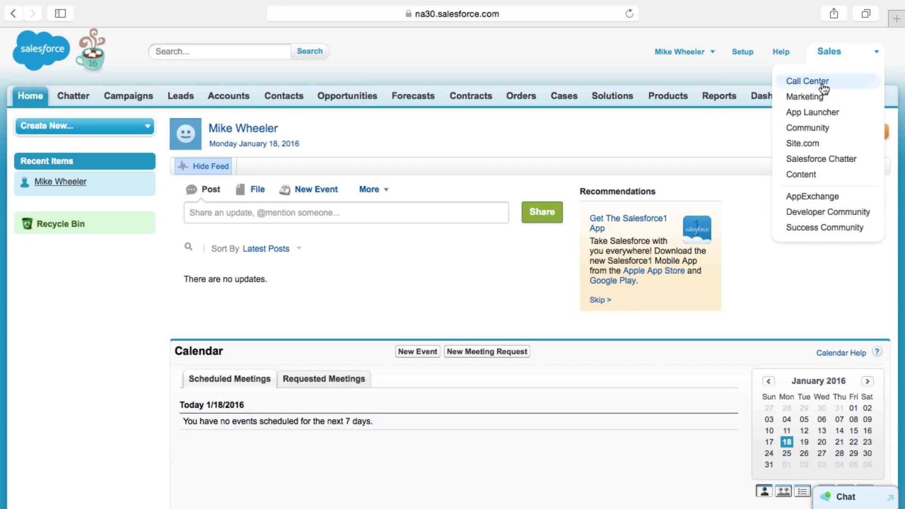
left_click(821, 96)
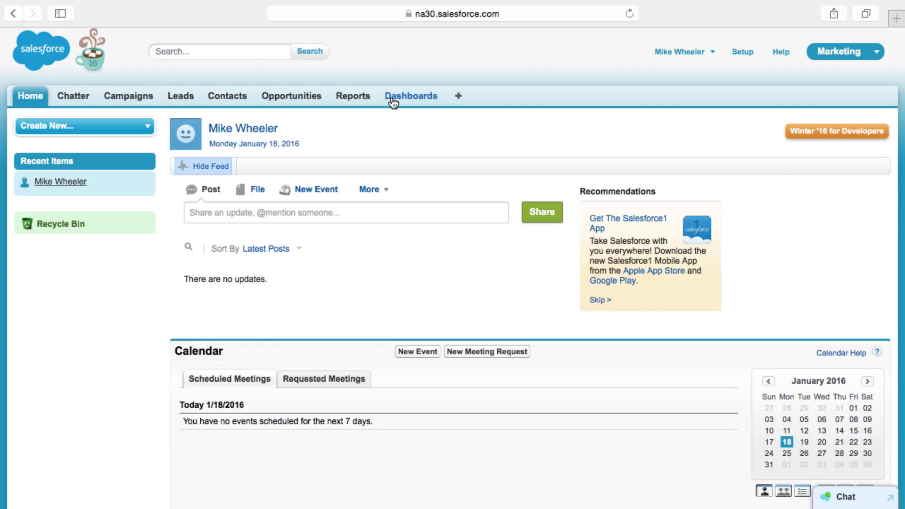
left_click(867, 59)
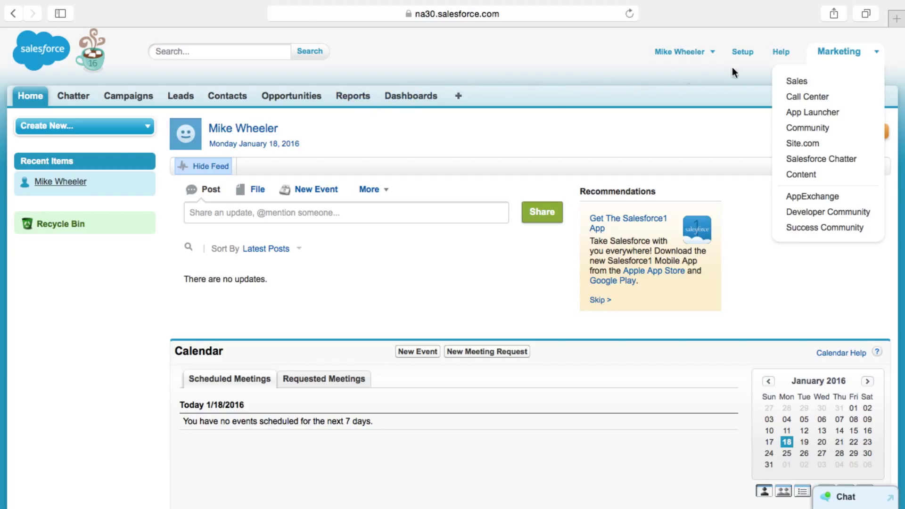
left_click(749, 55)
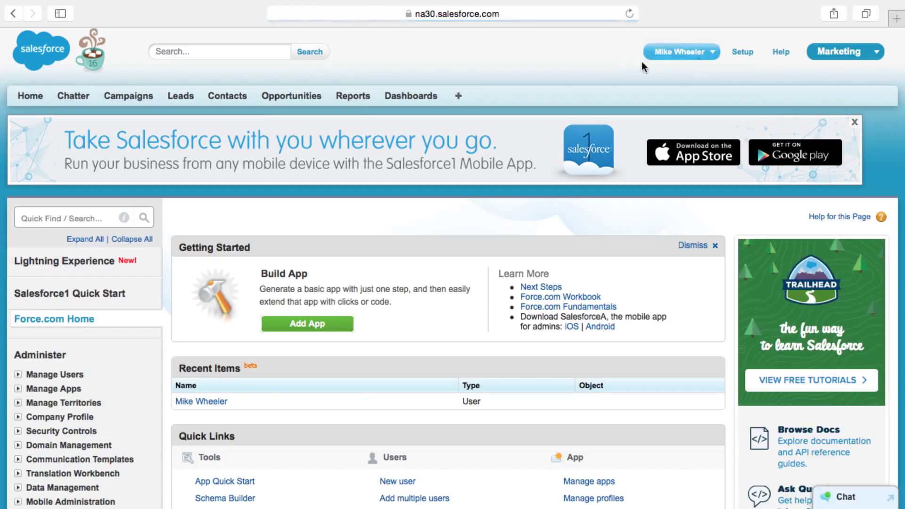